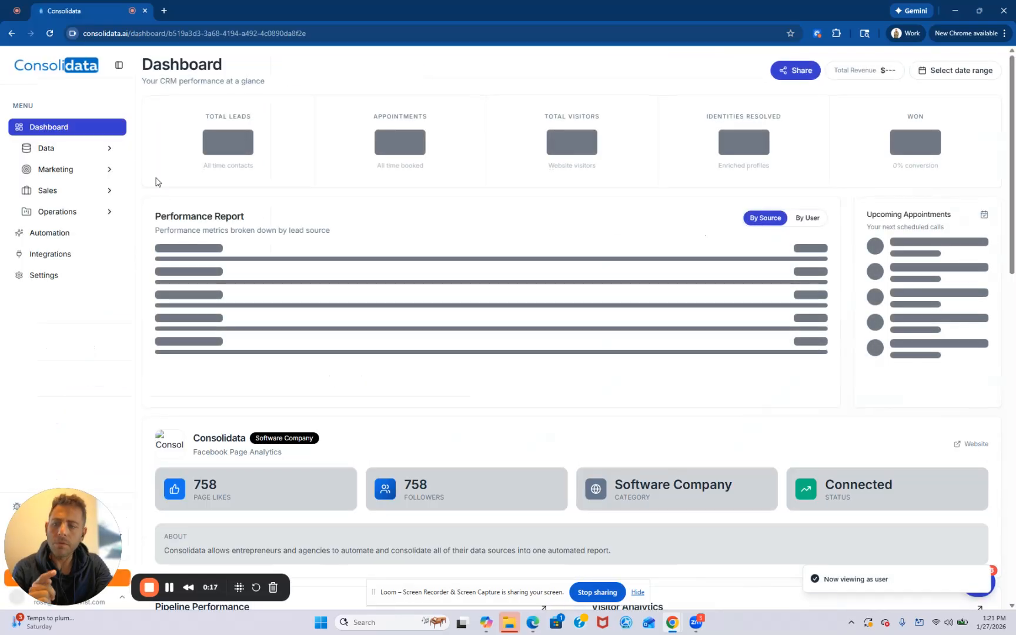
- Open the Project Manager under Operations and switch the board to the Consolidata Demo project
left_click(117, 215)
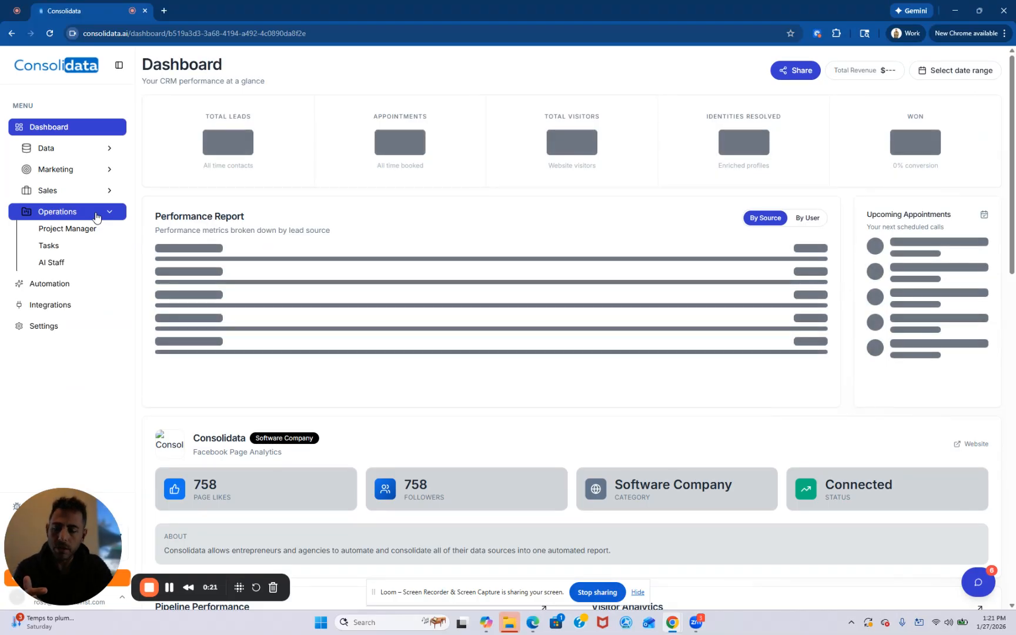
left_click(83, 228)
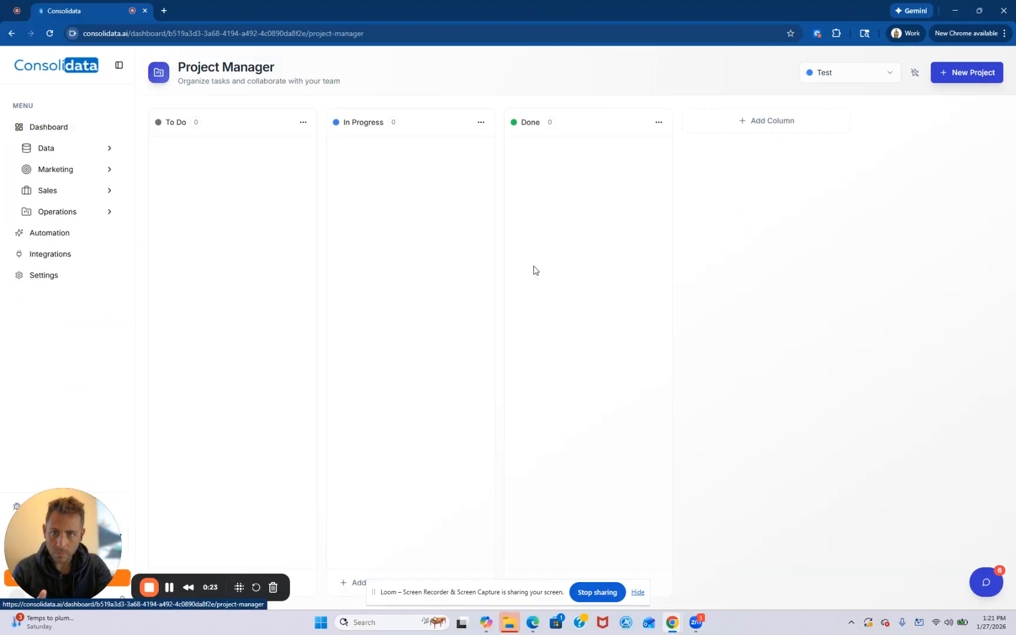
left_click(875, 79)
left_click(845, 111)
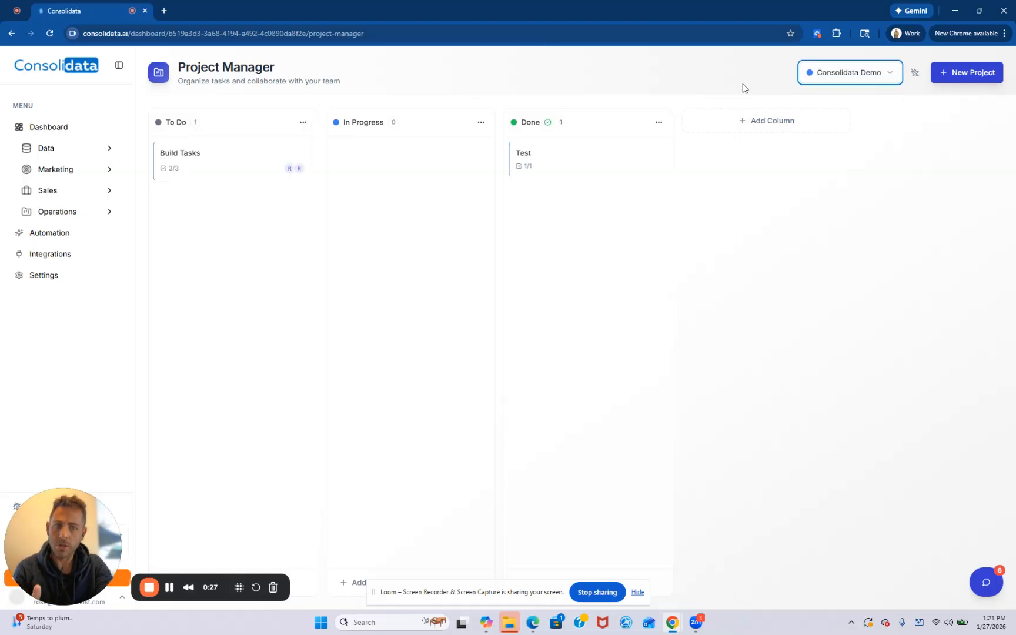
- Review the Build Tasks card's priority, assignees, description, dependencies and subtasks, and return to the board
left_click(205, 160)
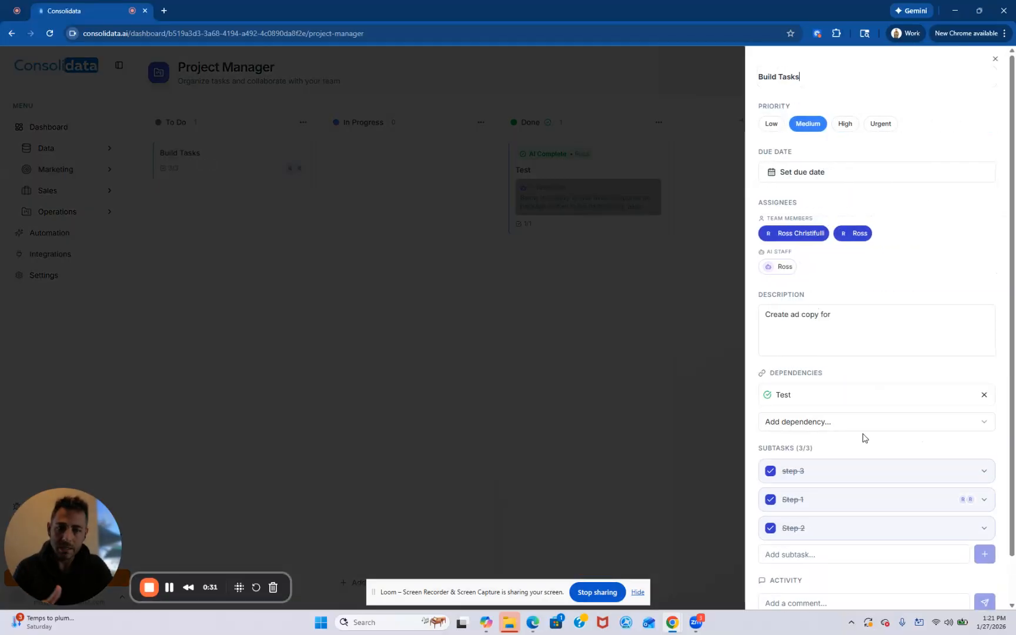
scroll(896, 365, "down", 1)
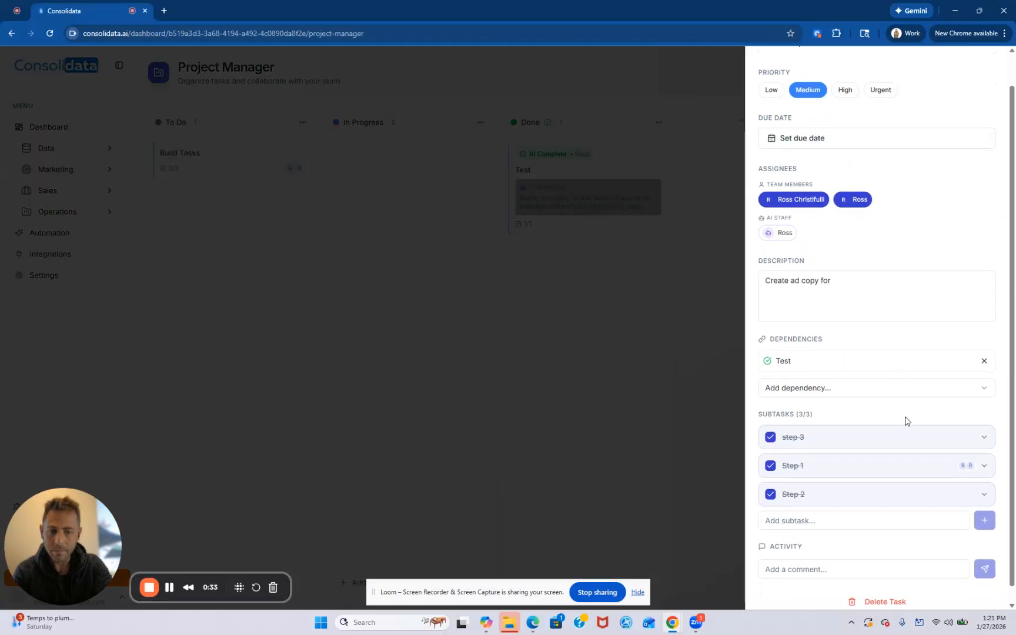
scroll(904, 421, "down", 1)
scroll(905, 416, "down", 1)
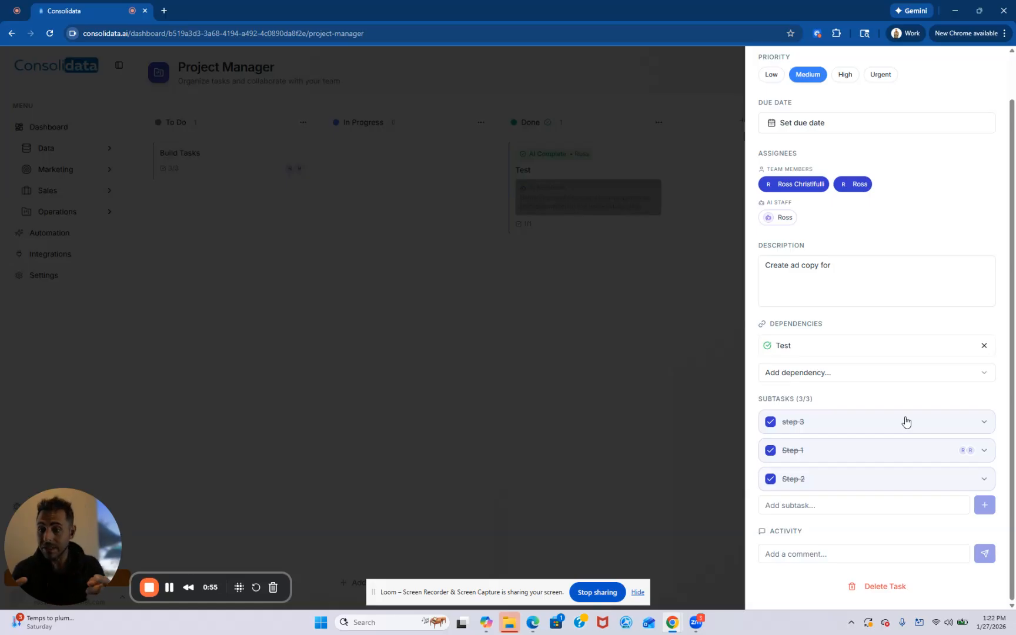
left_click(548, 312)
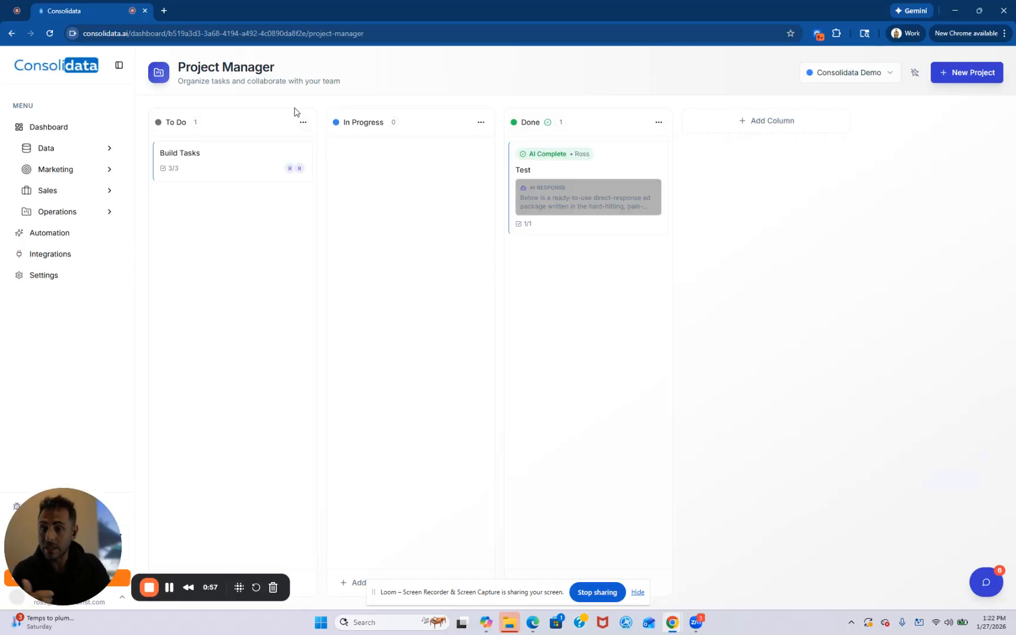
- Switch the board to the Test project and start a new task in the To Do column
left_click(858, 73)
left_click(840, 98)
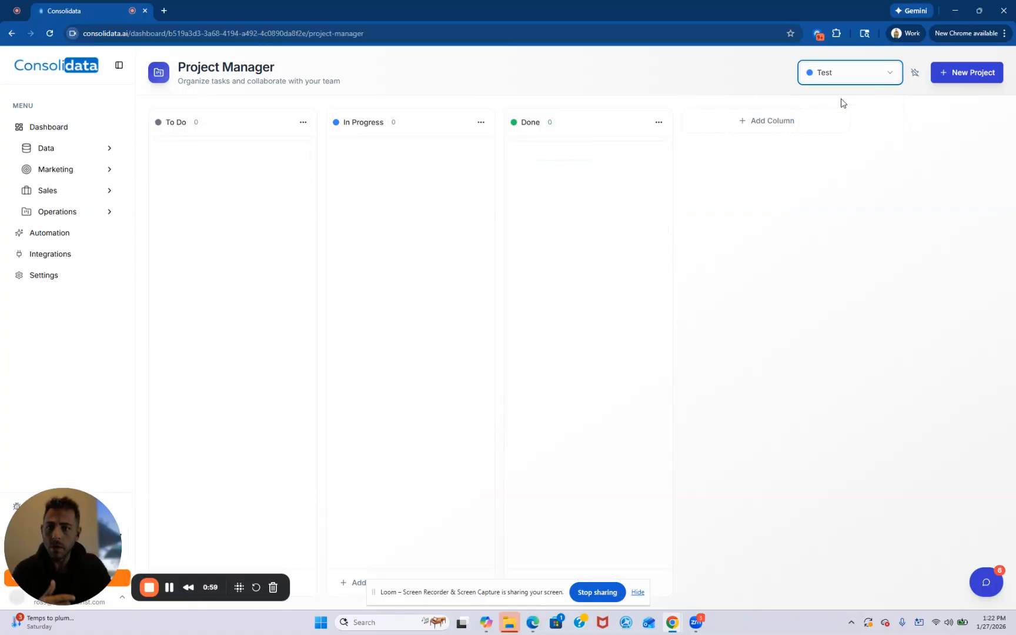
left_click(964, 73)
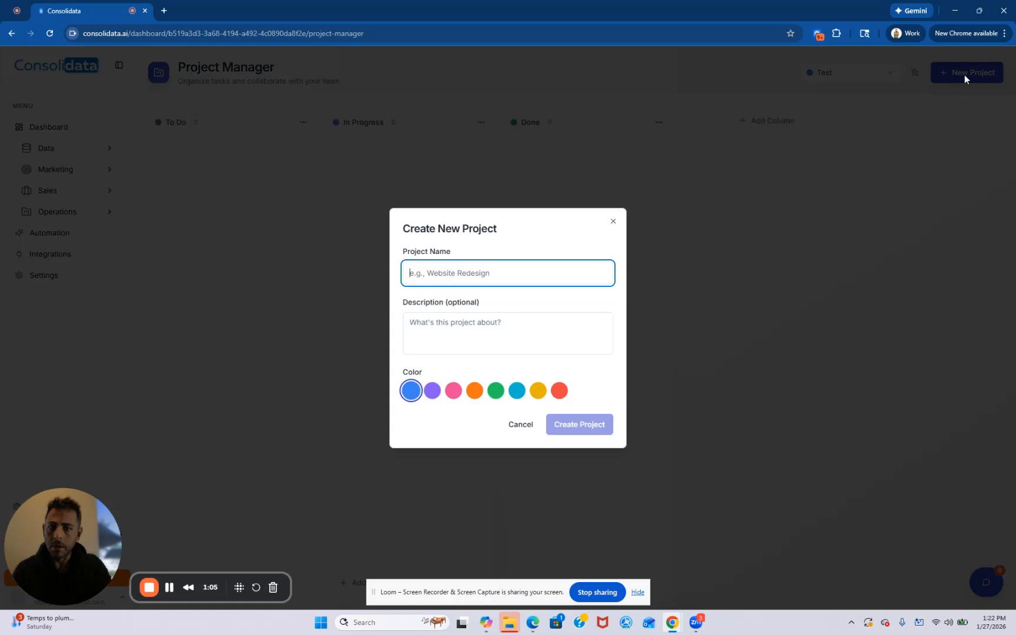
left_click(613, 221)
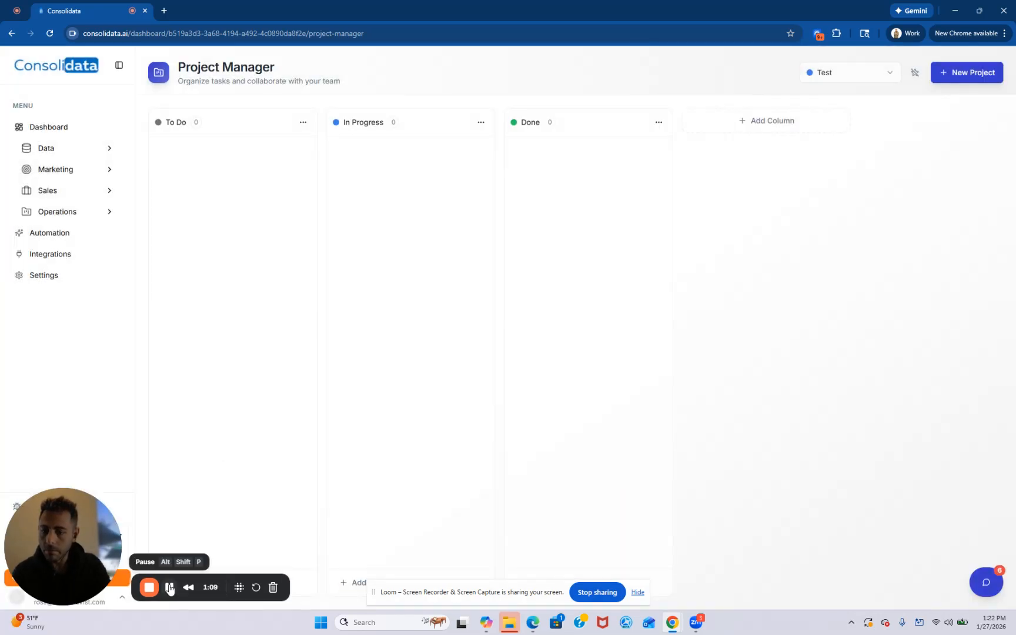
left_click_drag(84, 547, 77, 493)
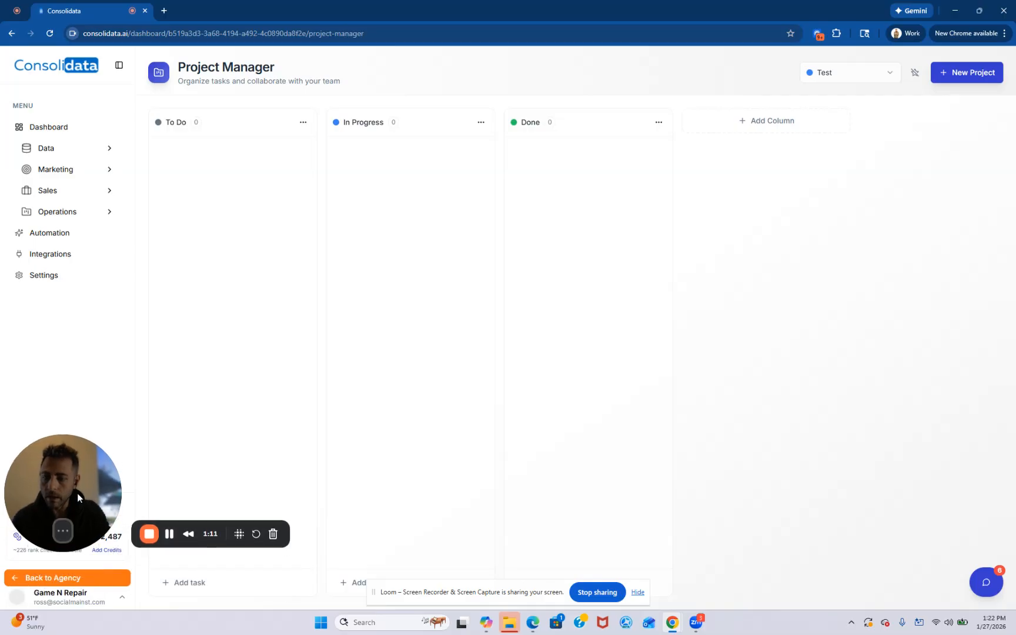
left_click(189, 582)
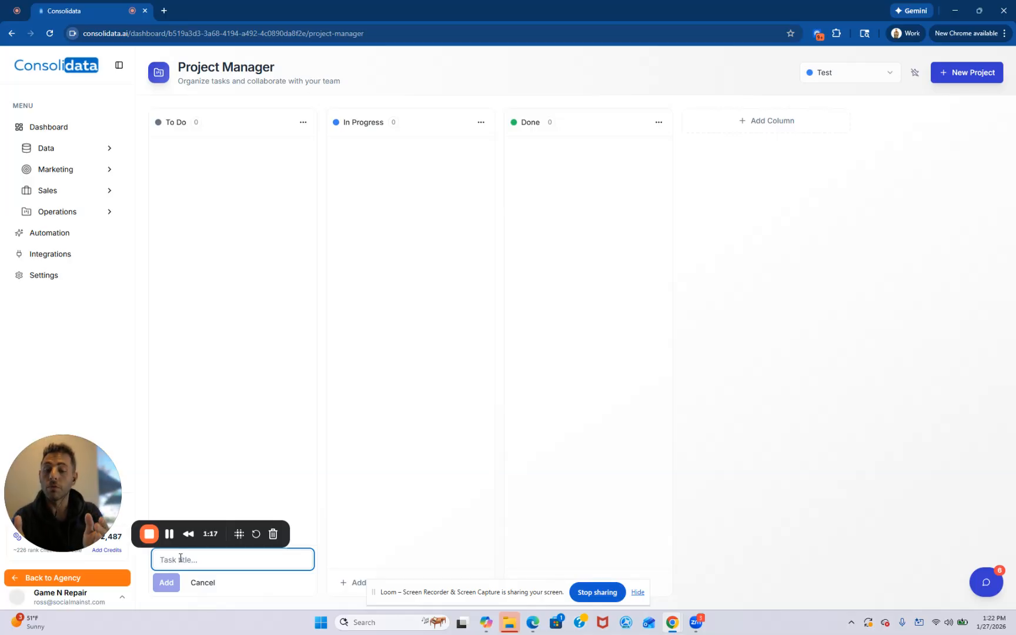
type("Fix PS")
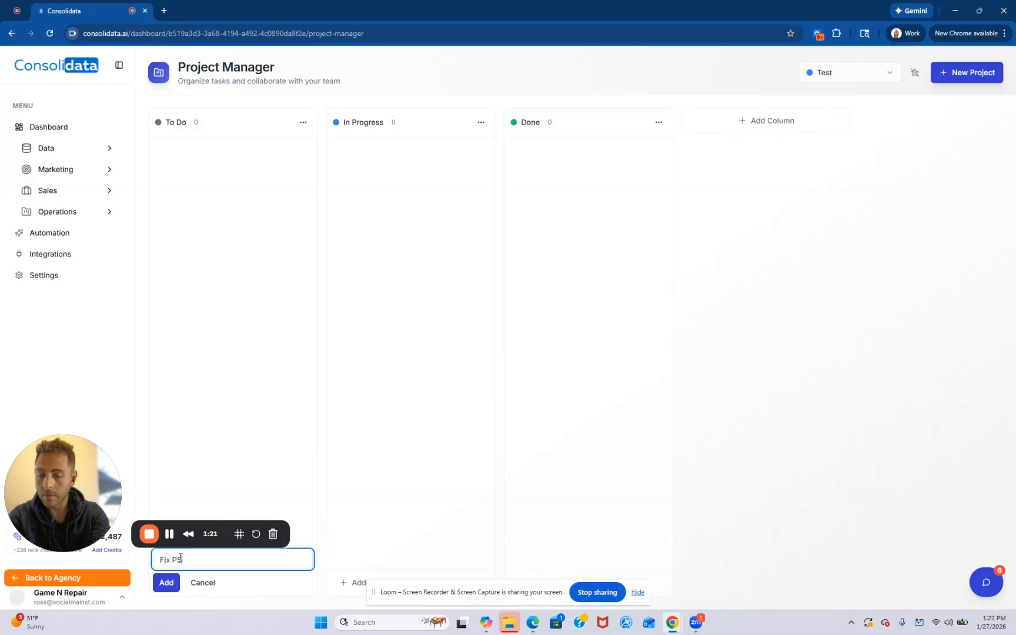
type("5 HDMI")
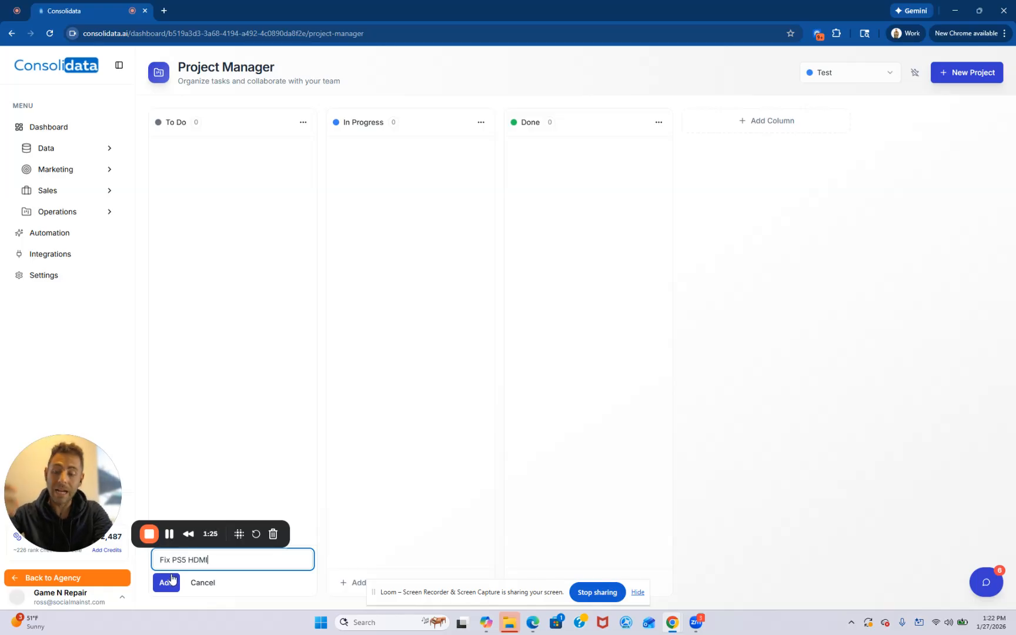
triple_click(184, 562)
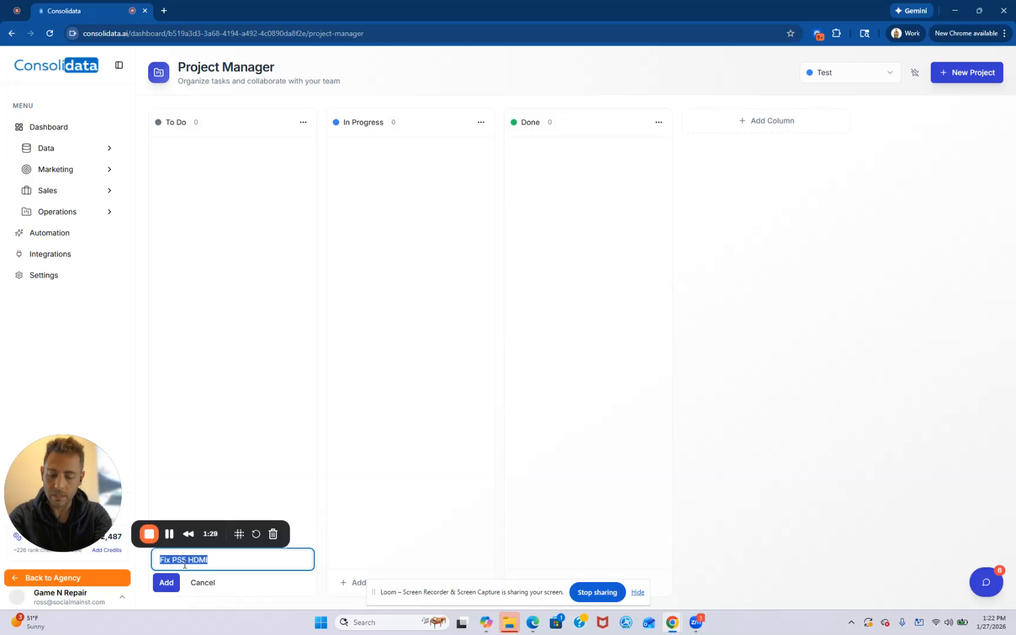
type("G")
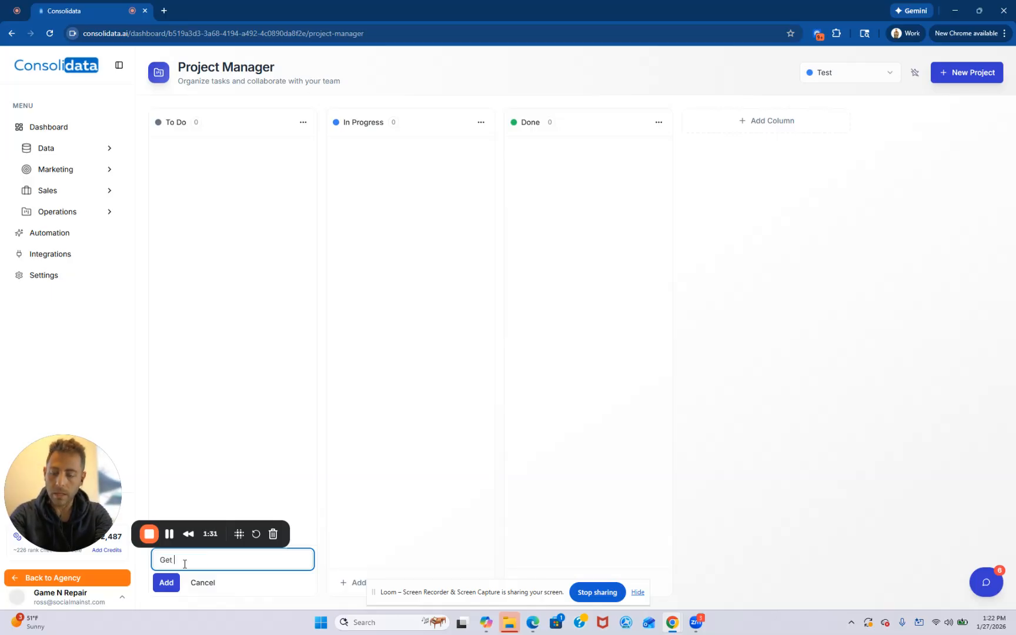
key("BackSpace")
- Add the new To Do task as "Onboard Customer" and give it the subtask "Get access to ad account"
type("Onboard Customer")
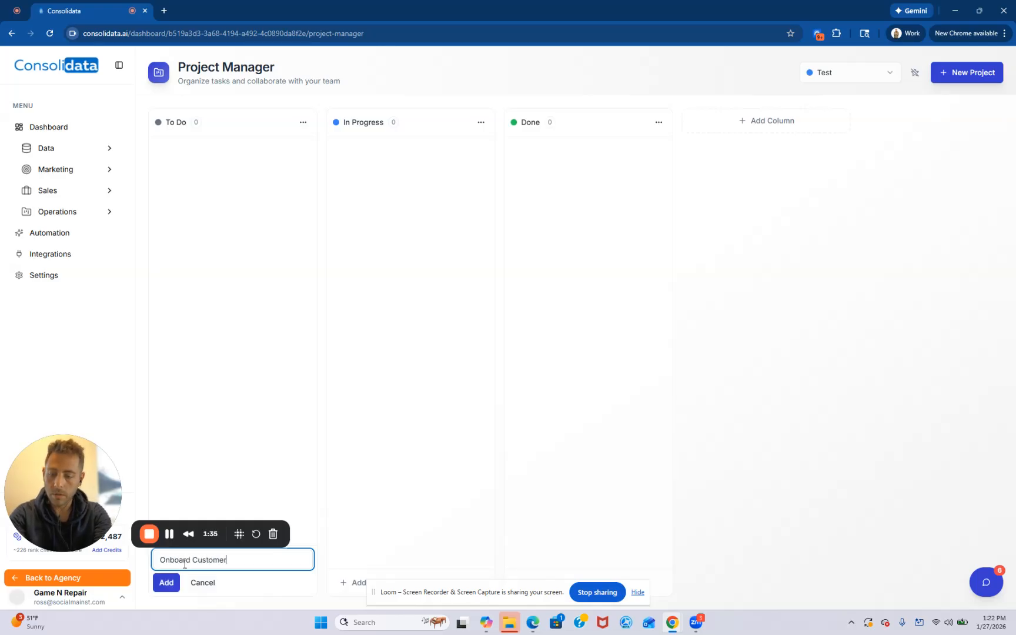
left_click(167, 582)
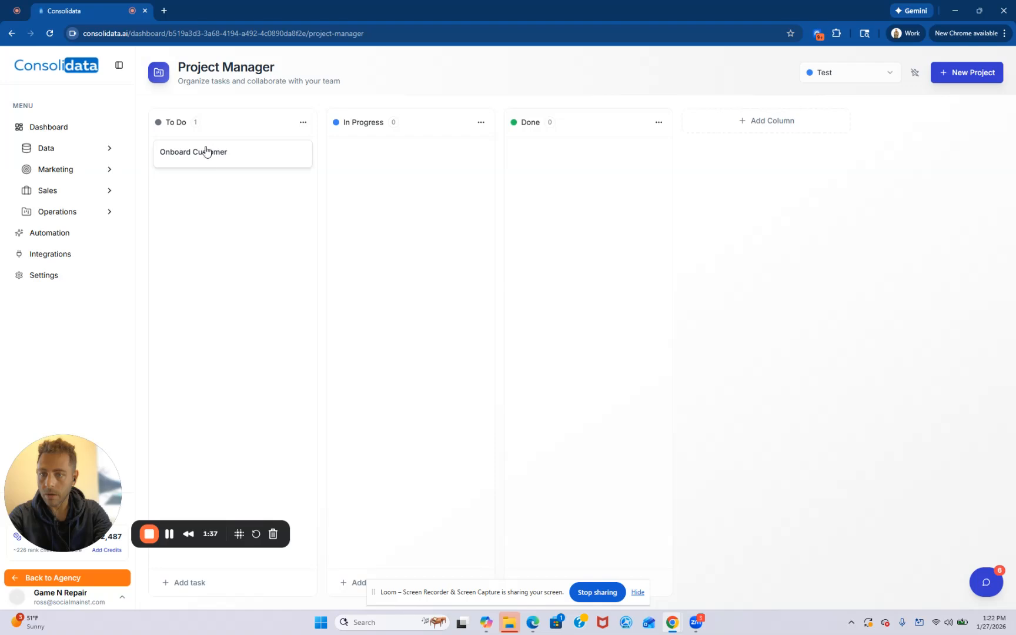
left_click(202, 160)
left_click(788, 428)
type("Get access to ad account")
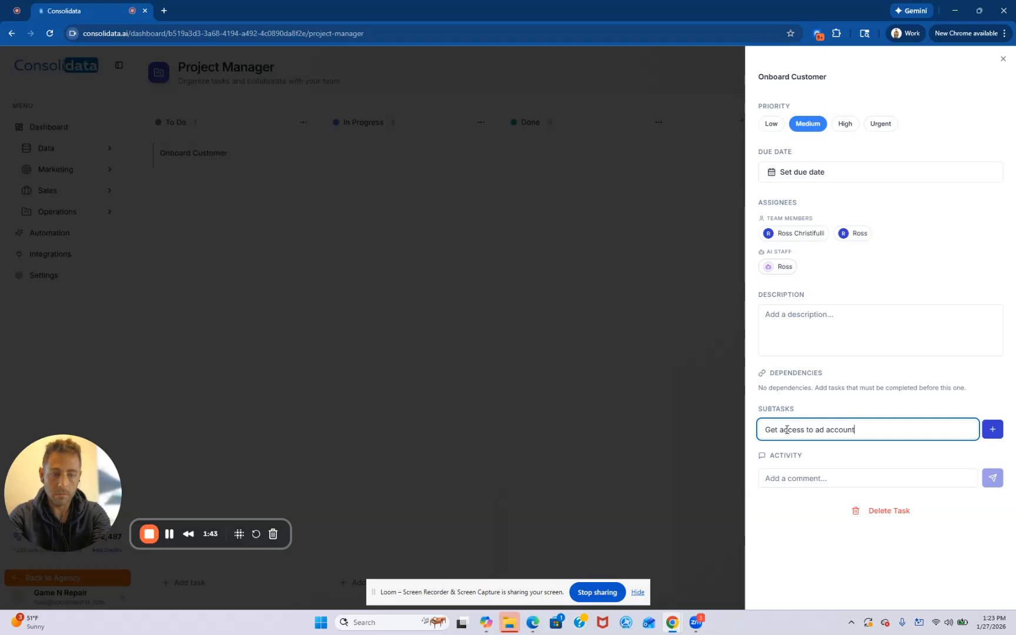
left_click(993, 429)
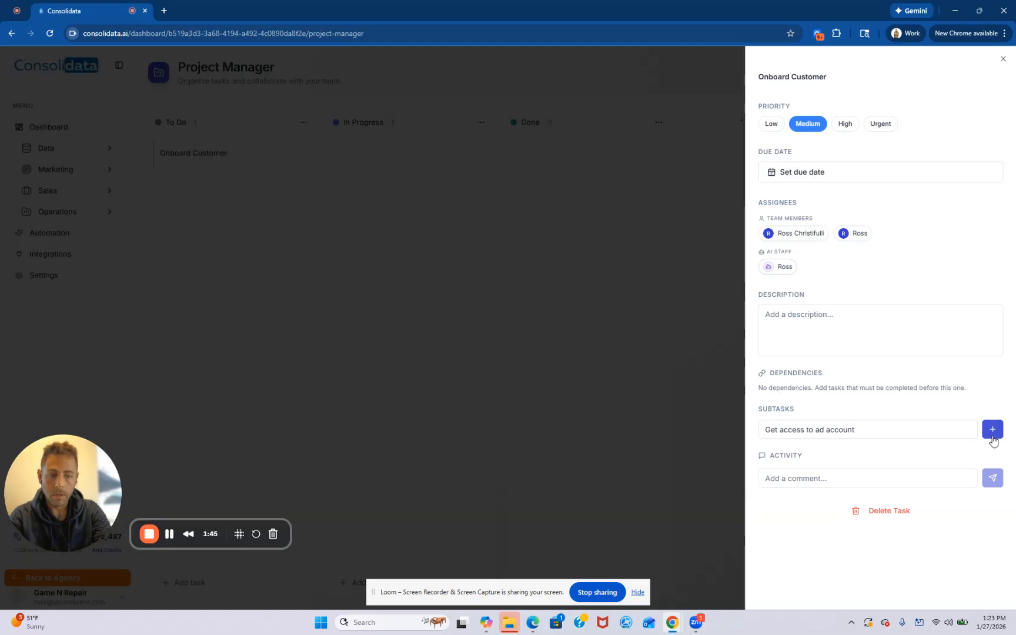
left_click(600, 351)
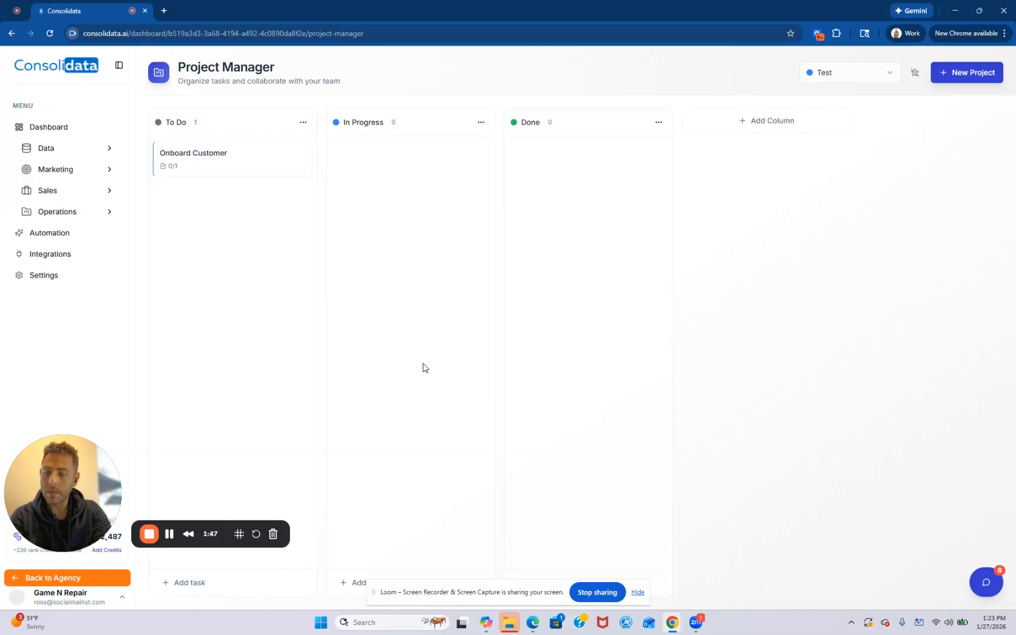
- Add a To Do task titled "Write Ad Copy & Creative And Get It Approved"
left_click(199, 583)
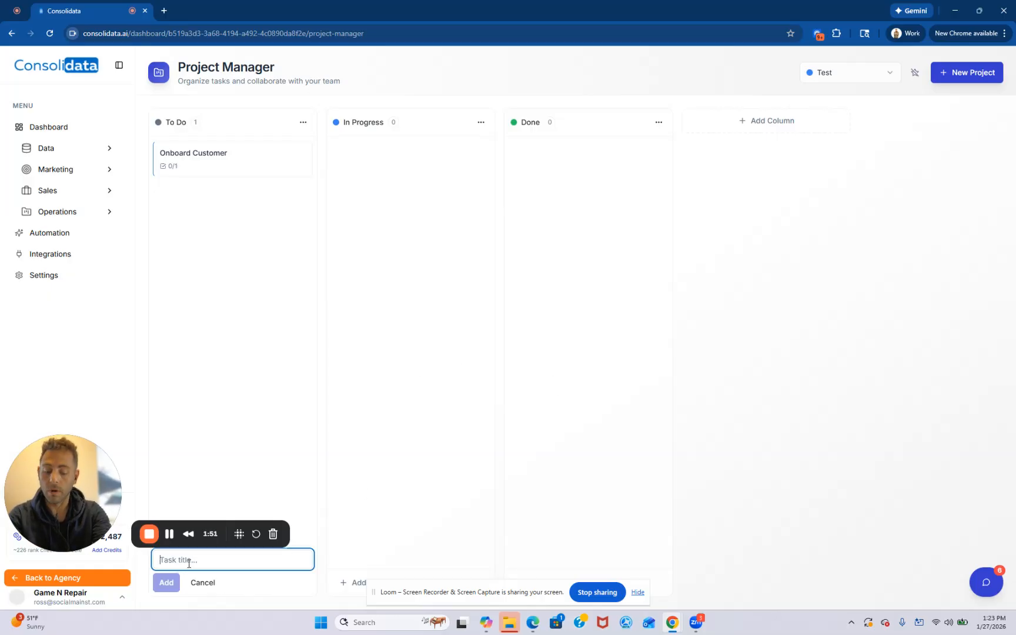
type("Build")
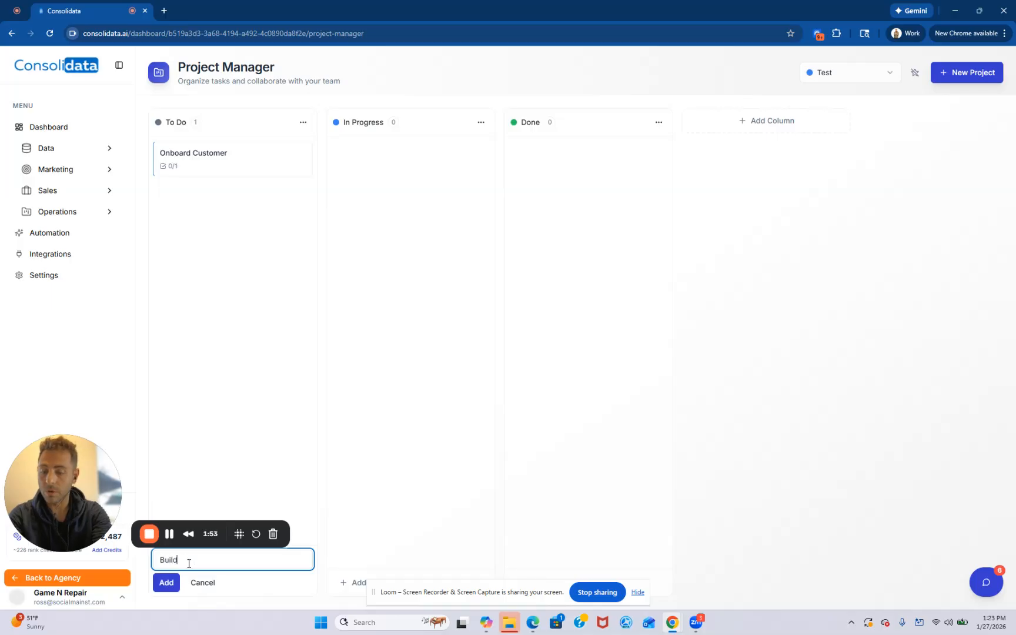
key("BackSpace")
key("BackSpace")
type("W")
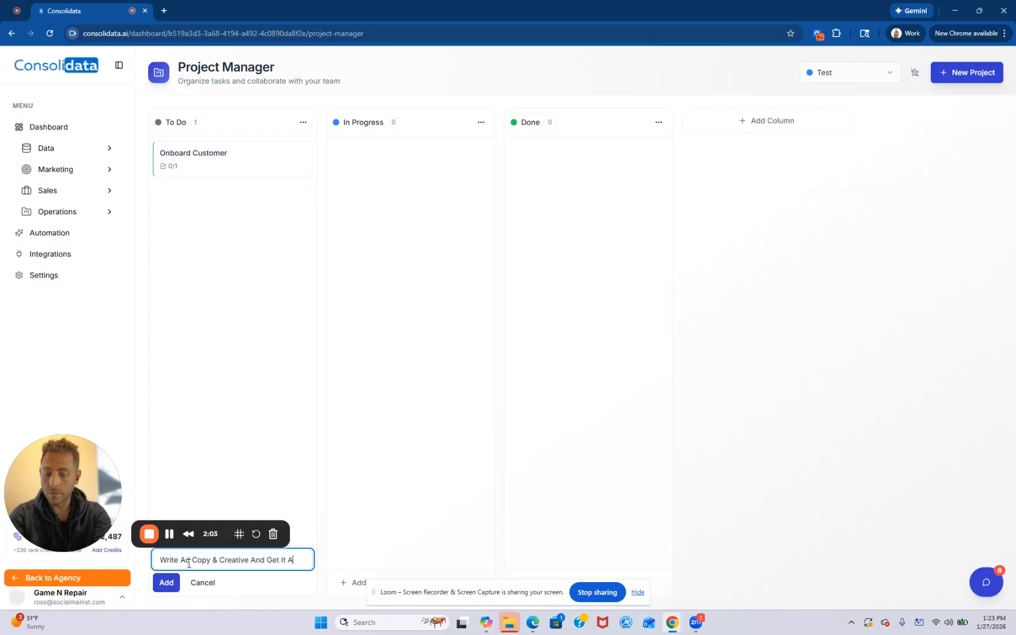
type("rocve")
key("BackSpace")
key("BackSpace")
key("BackSpace")
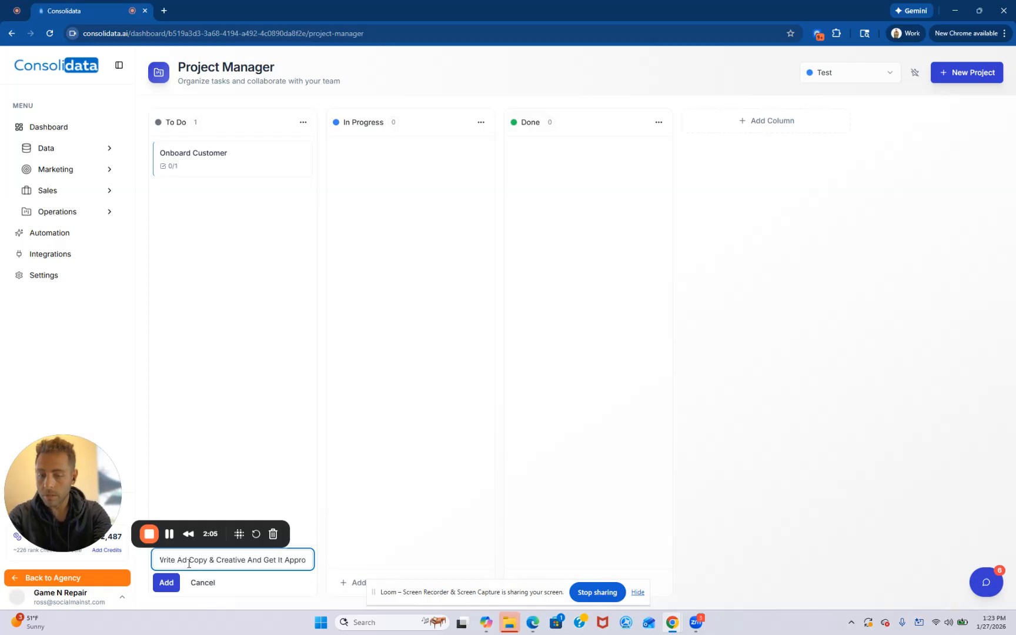
type("ved")
left_click(167, 583)
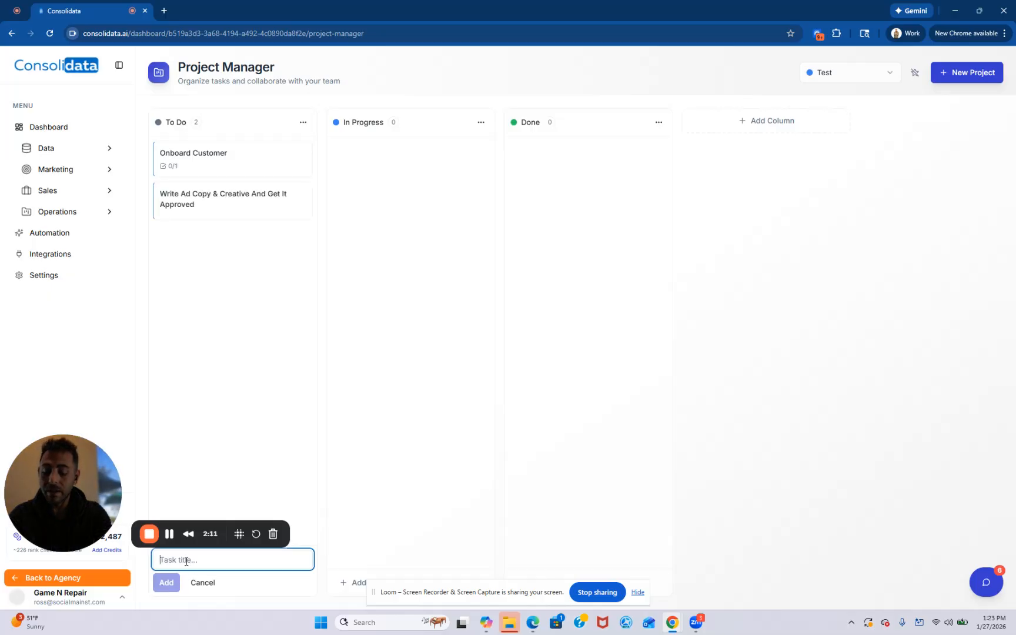
- Add a "Launch Ads" To Do task and make it depend on the ad copy task and the Onboard Customer task
type("Launch Ads")
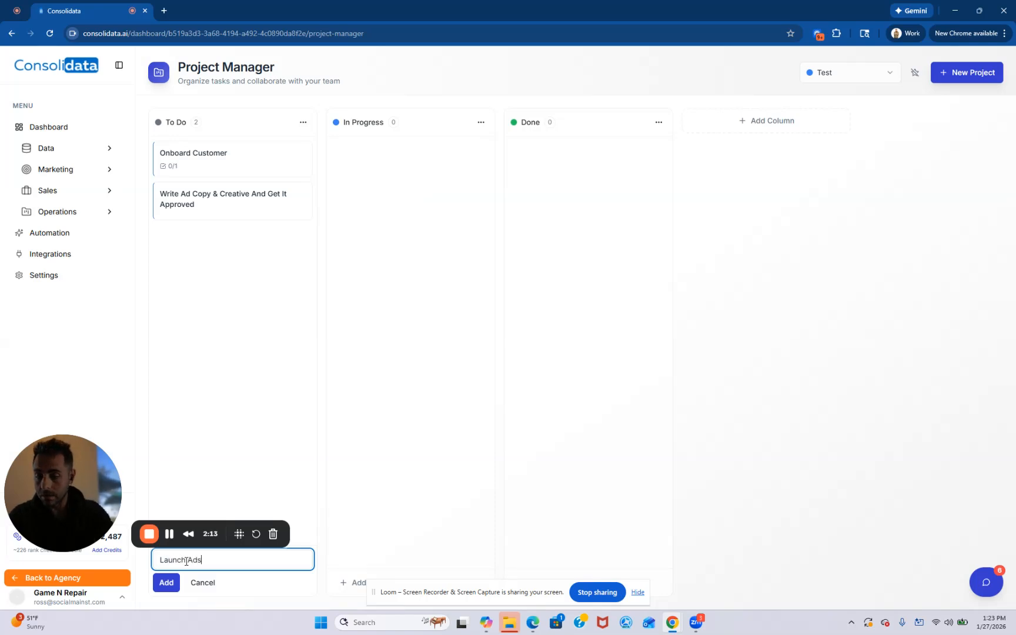
left_click(167, 579)
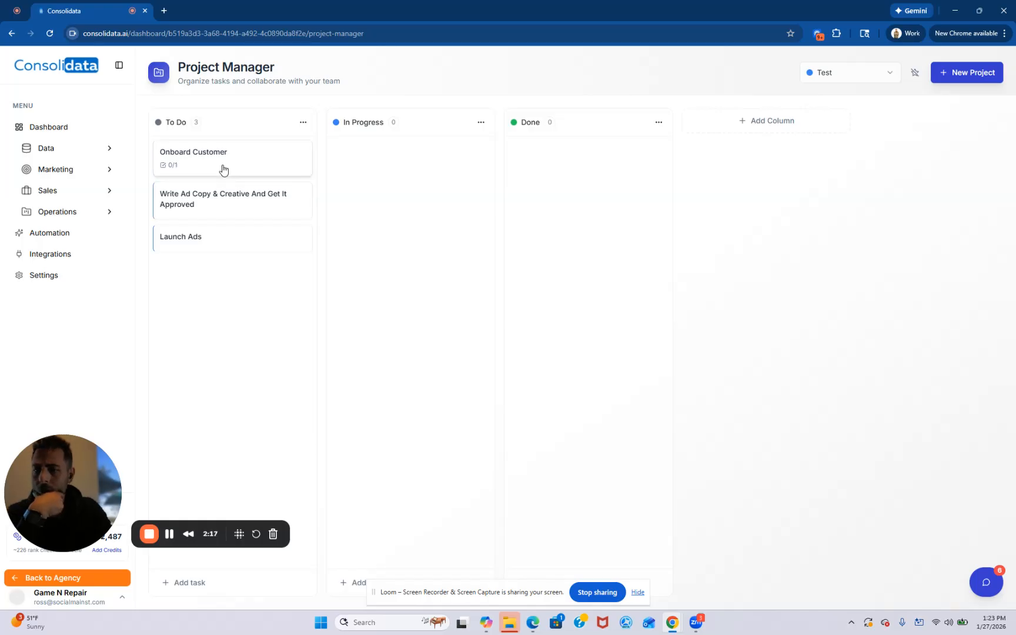
left_click(193, 237)
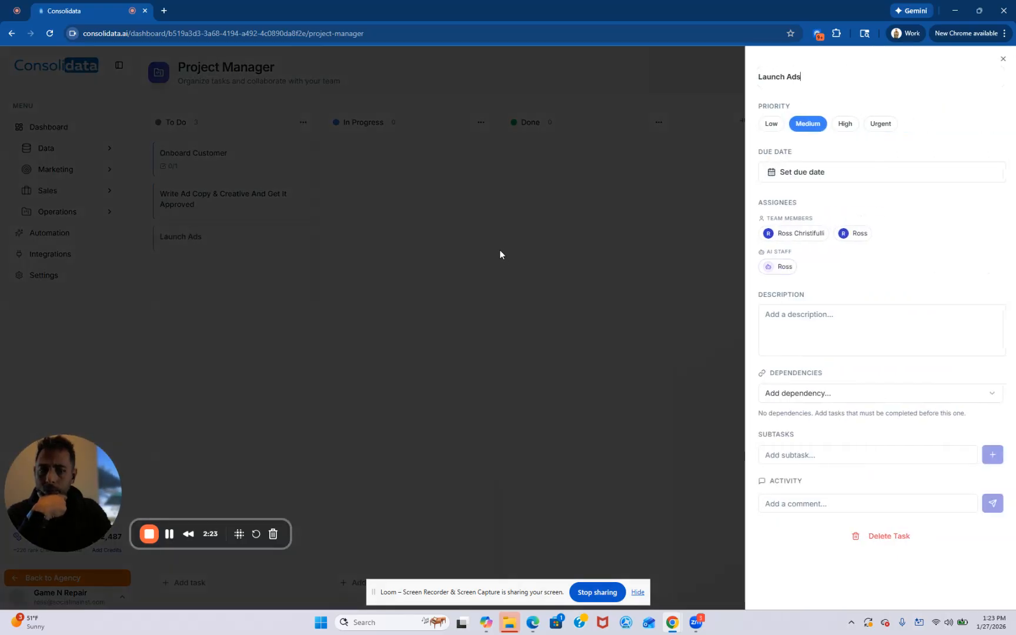
left_click(793, 400)
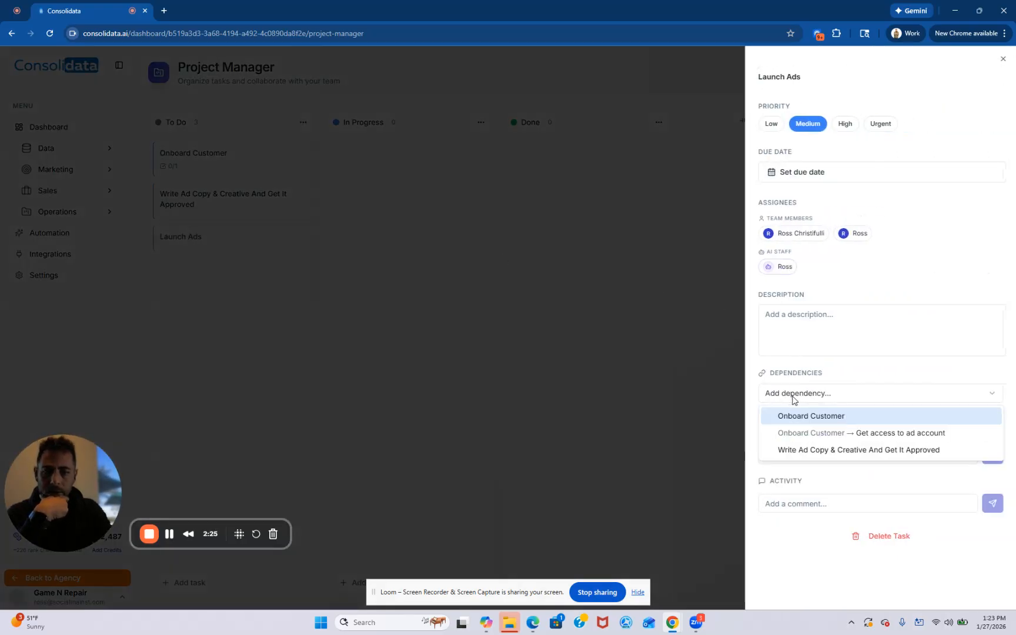
left_click(818, 450)
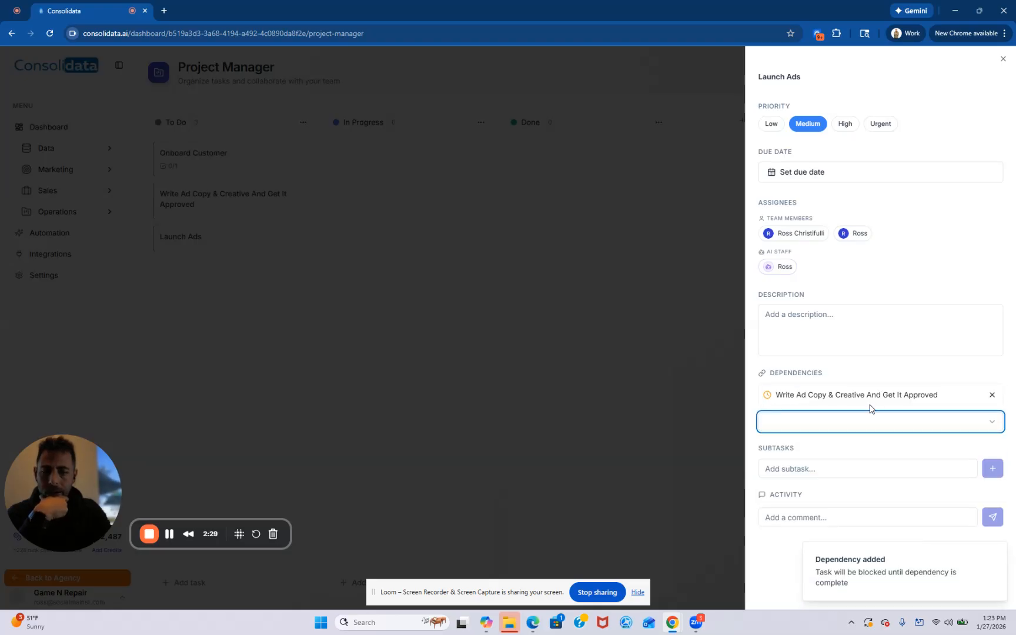
left_click(860, 426)
left_click(849, 449)
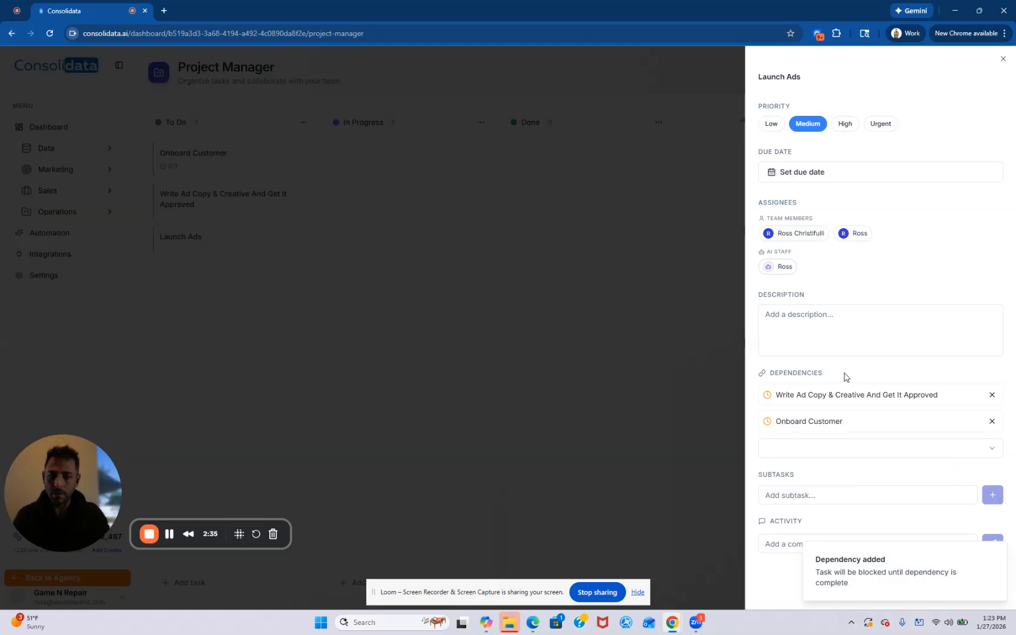
- Assign the Launch Ads task to the first listed team member and enter "Launch Ads" as its description
left_click(803, 234)
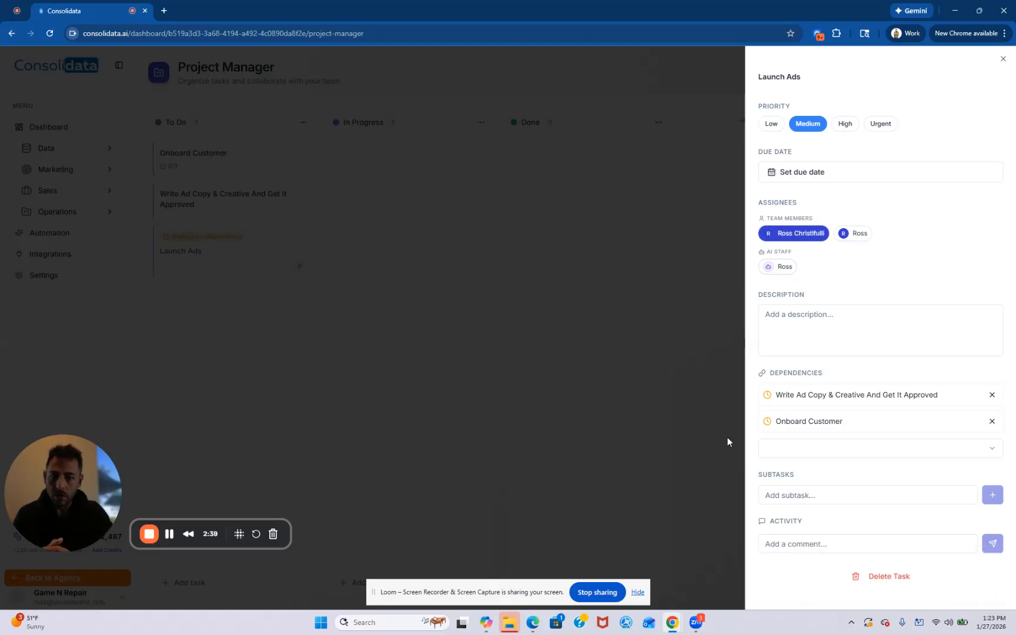
left_click(783, 321)
type("Launch Ads")
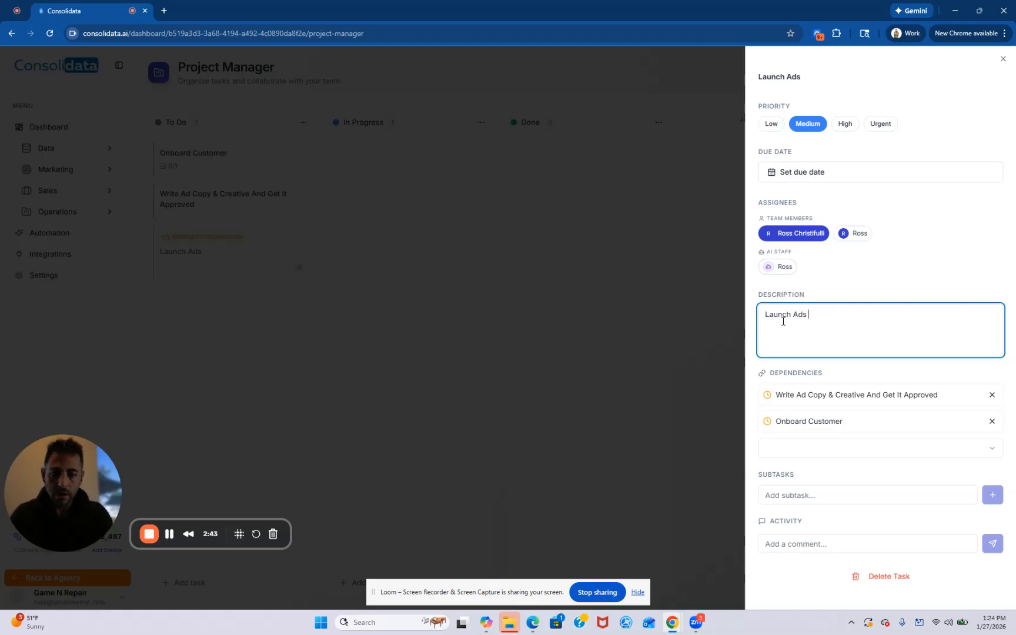
left_click(733, 341)
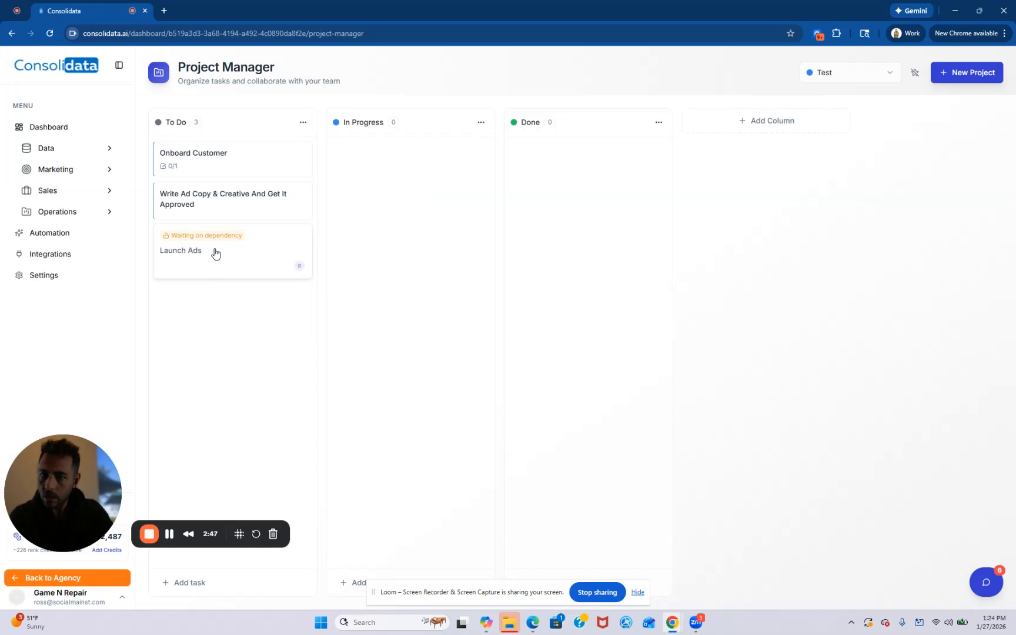
- View the My Tasks page under Operations, then return to the Project Manager board
left_click(107, 212)
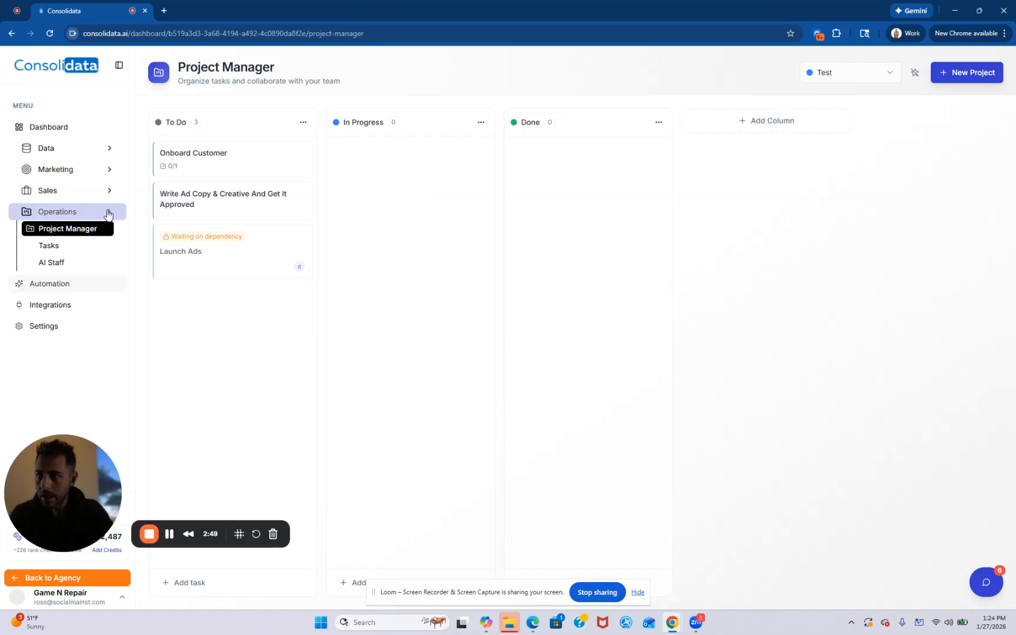
left_click(83, 247)
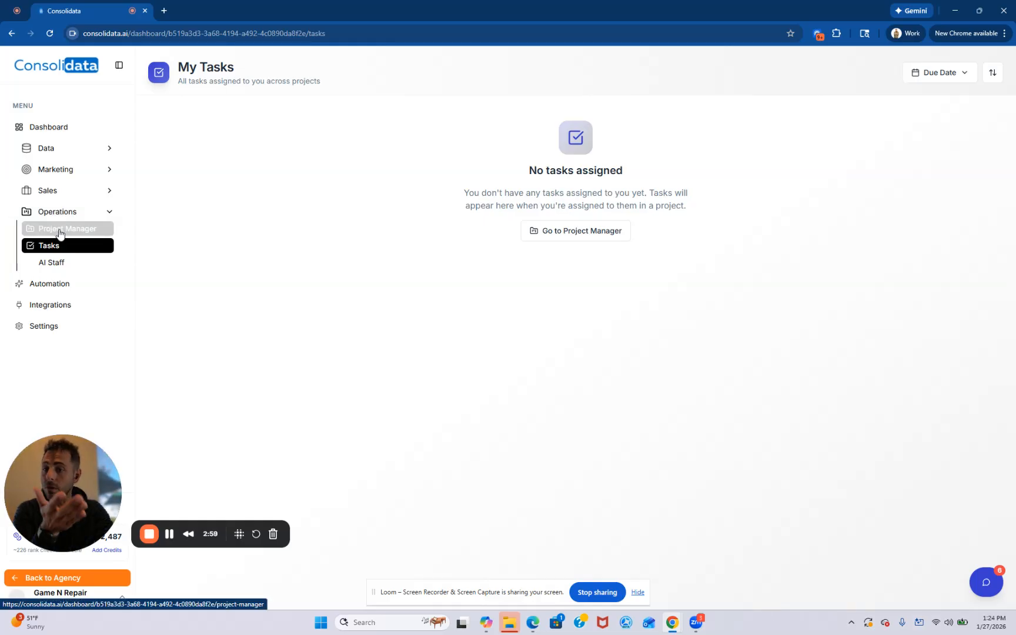
left_click(59, 233)
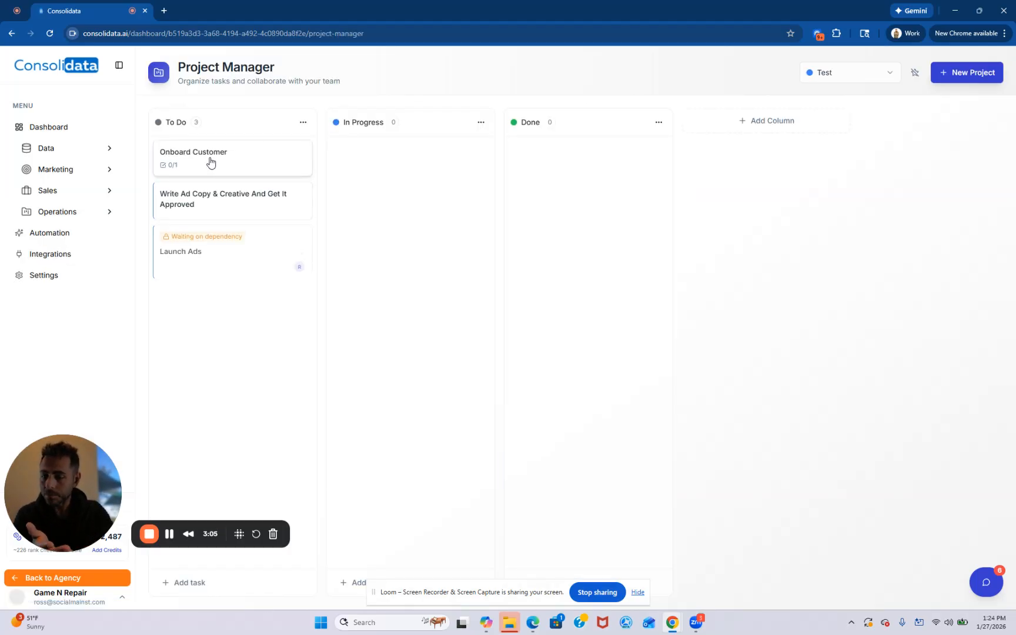
- Set the Done column as the board's done column
left_click(193, 158)
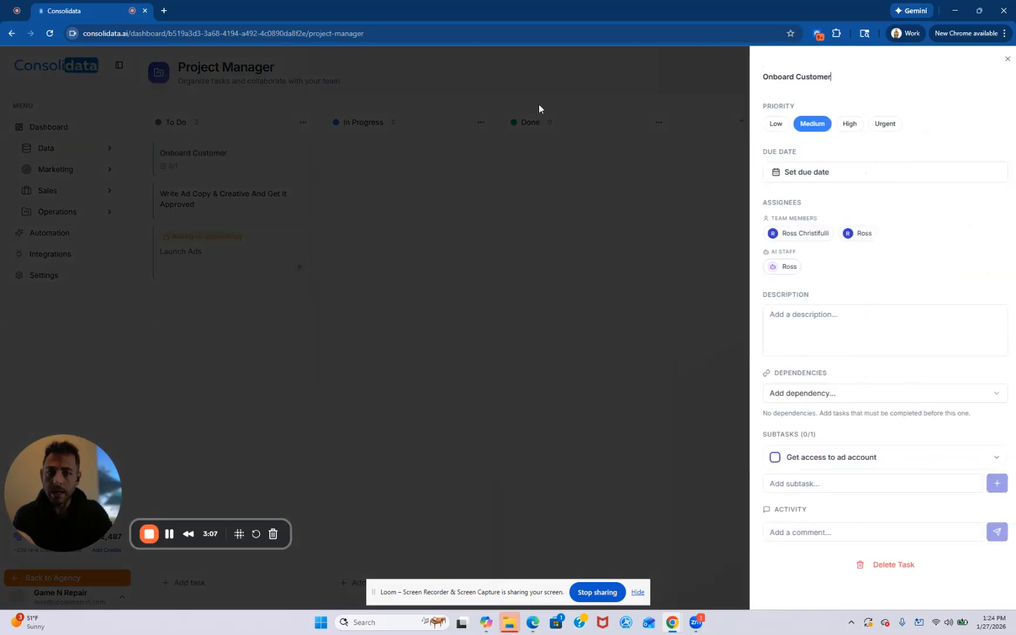
left_click(539, 104)
left_click(658, 122)
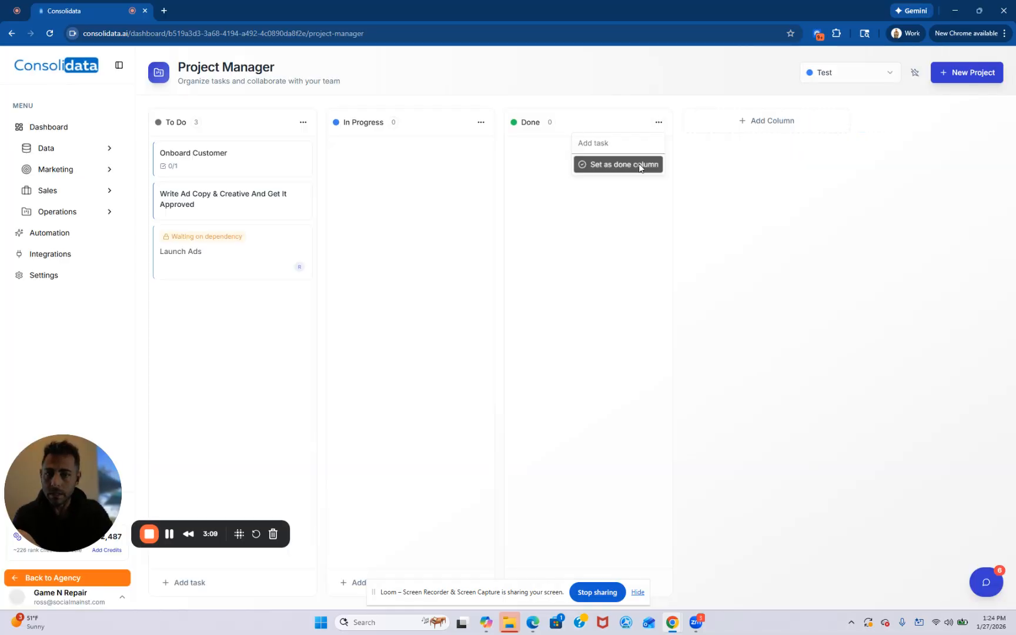
left_click(646, 165)
- Move the Onboard Customer task to Done and mark its subtask "Get access to ad account" complete
left_click_drag(198, 166, 610, 157)
left_click(581, 151)
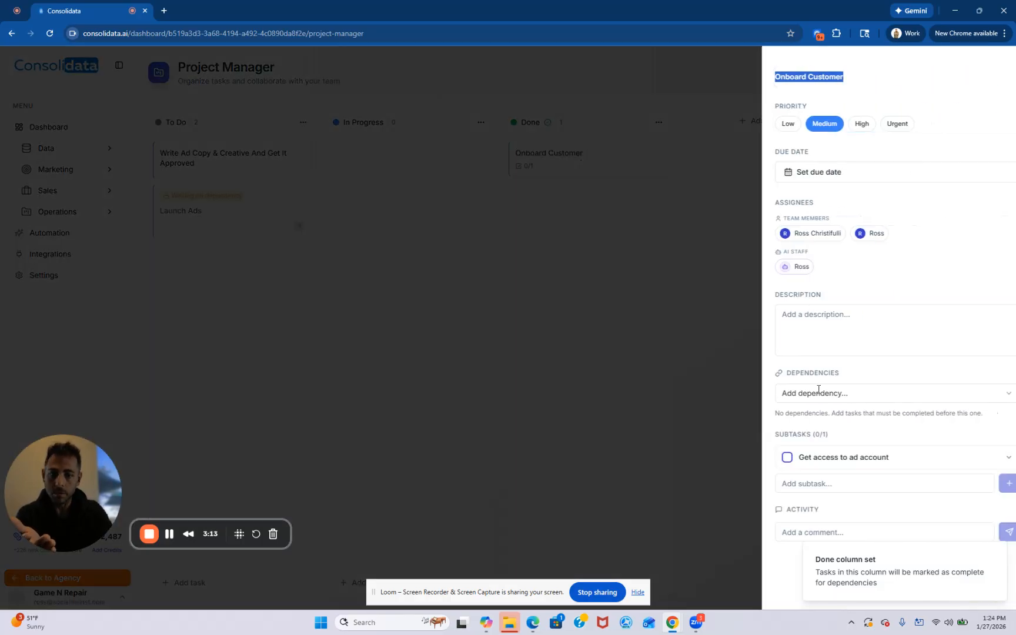
left_click(772, 458)
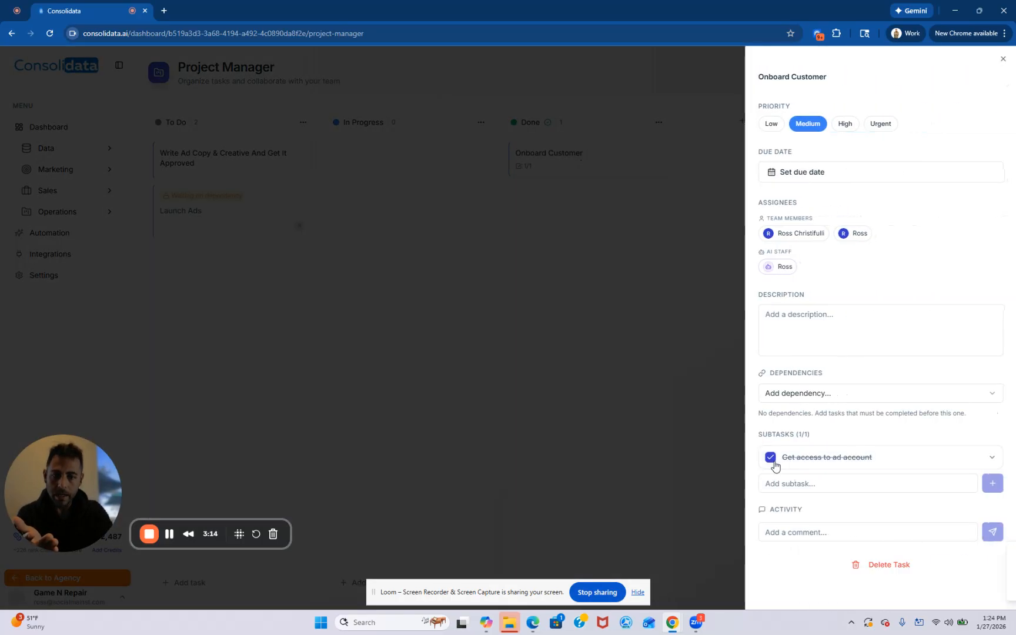
left_click(636, 409)
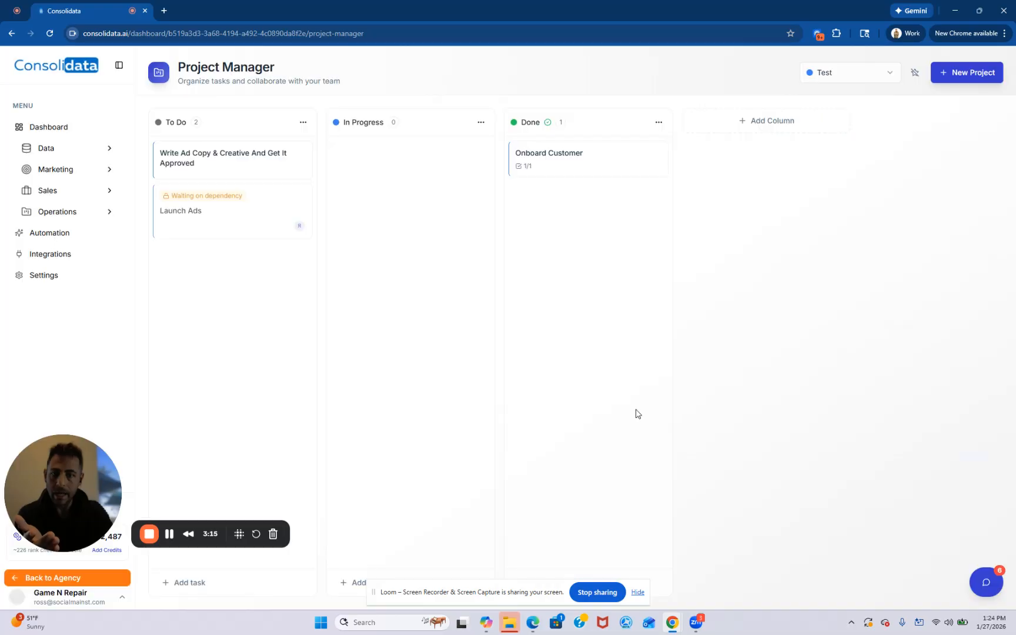
- Assign the "Write Ad Copy & Creative And Get It Approved" task to the AI staff member and move it to In Progress
left_click(225, 159)
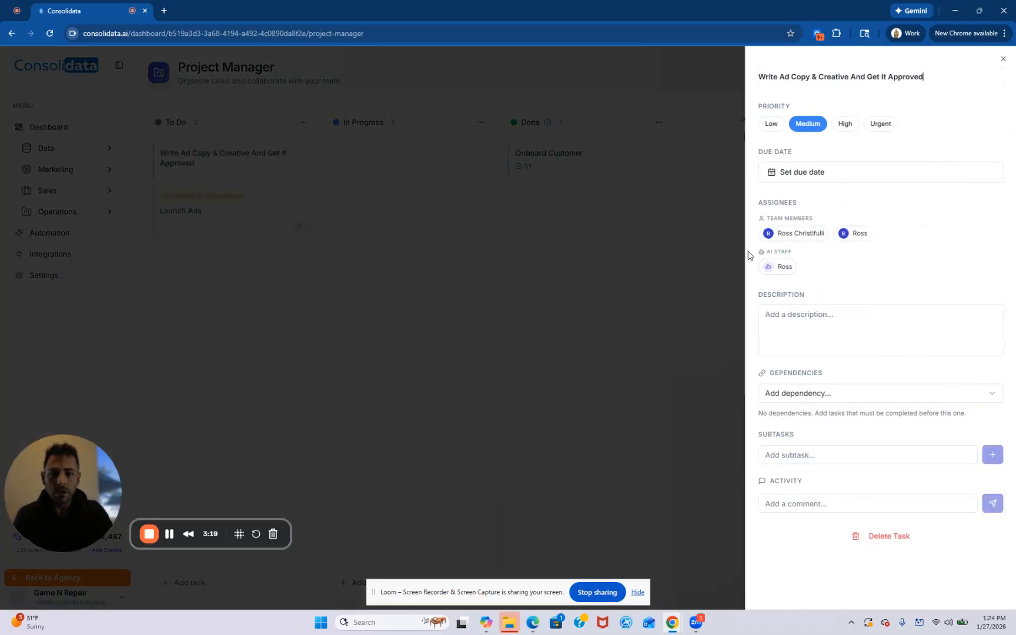
left_click(775, 268)
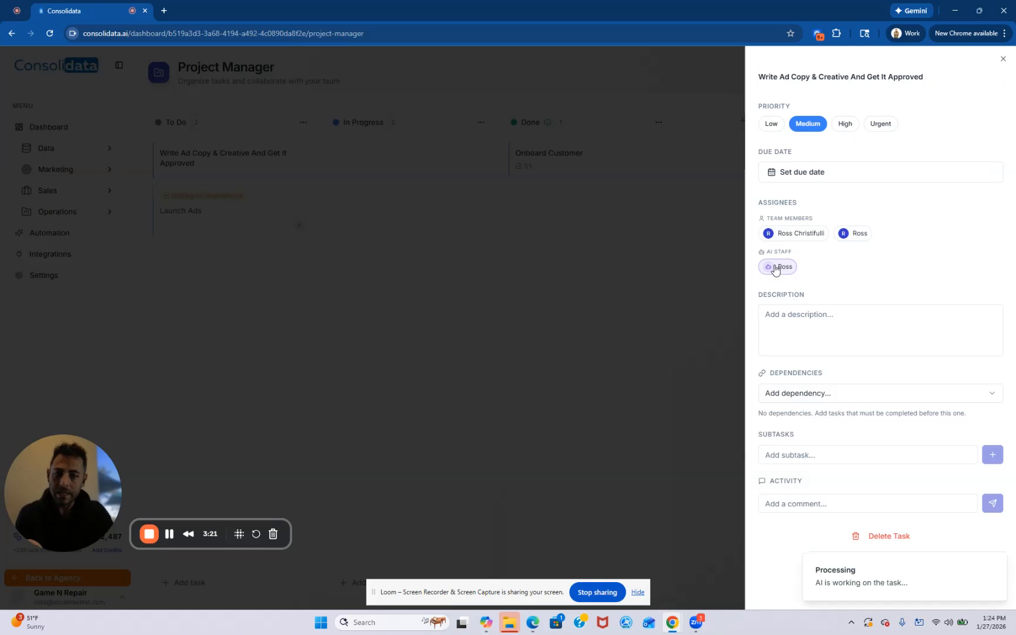
left_click(681, 307)
left_click_drag(215, 169, 405, 163)
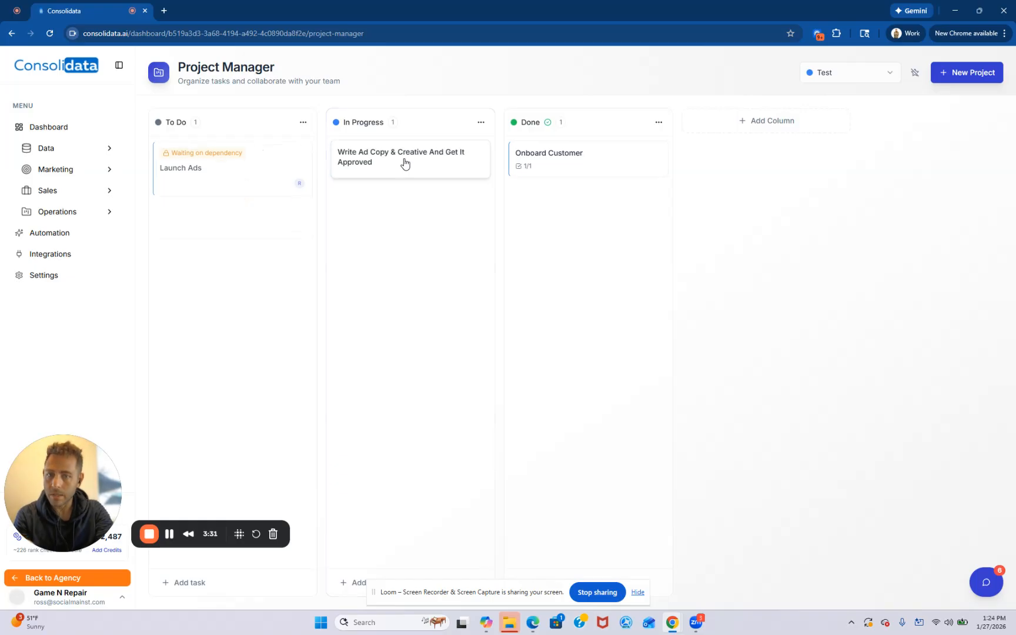
left_click(404, 163)
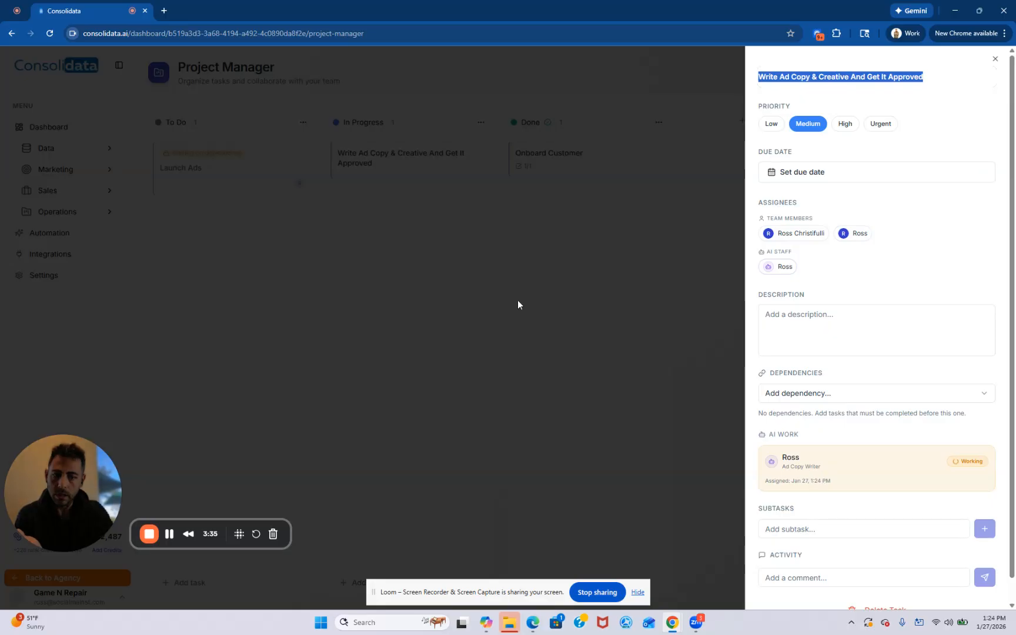
left_click(433, 248)
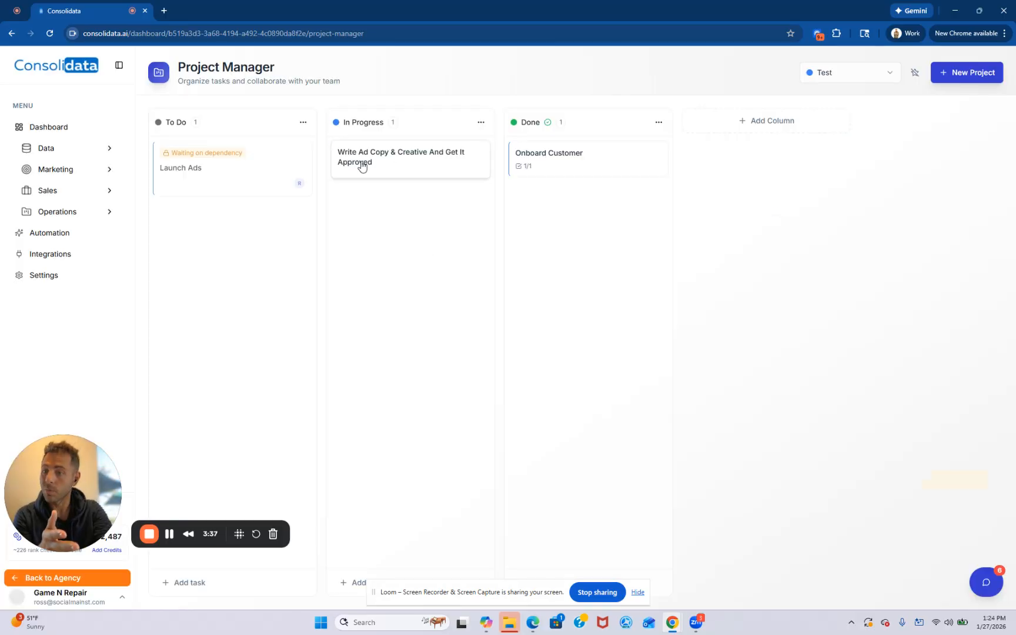
- Open the AI Staff page and examine the AI model options for creating a staff member, without creating one
left_click(111, 192)
left_click(111, 193)
left_click(109, 211)
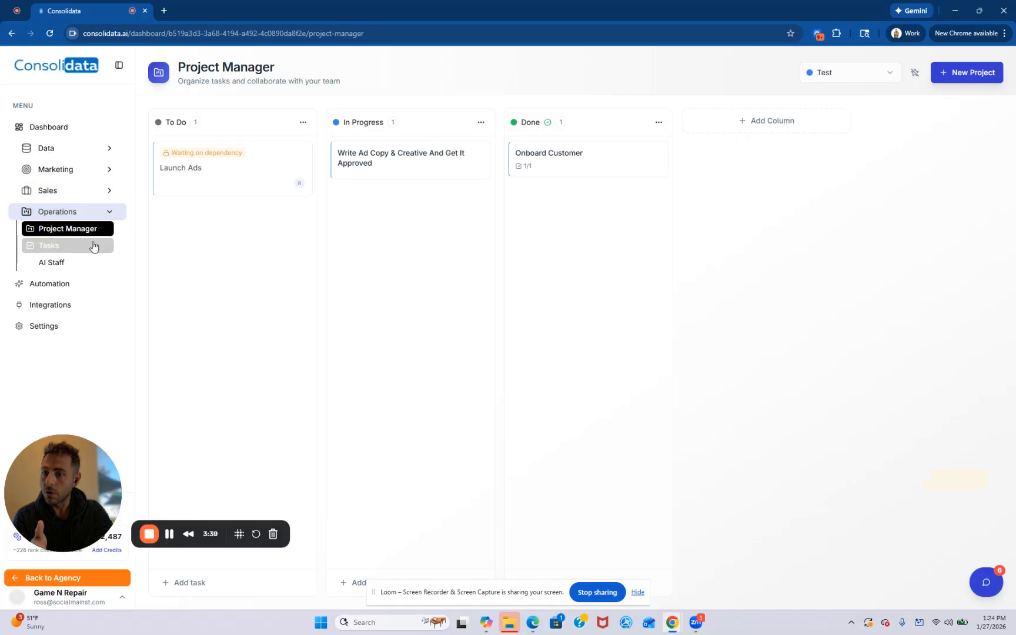
left_click(80, 265)
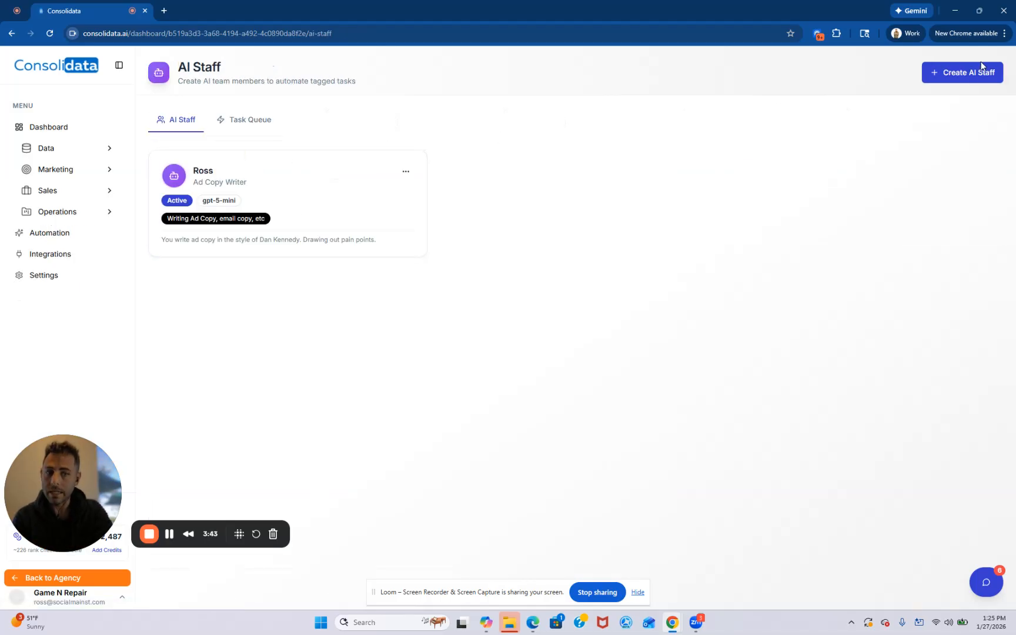
left_click(971, 73)
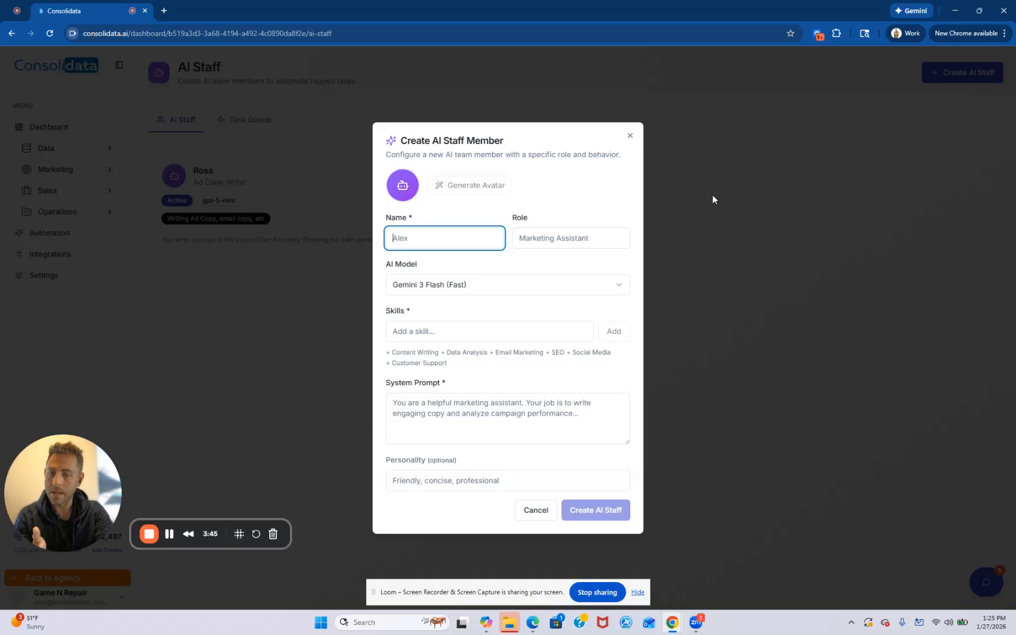
left_click(547, 285)
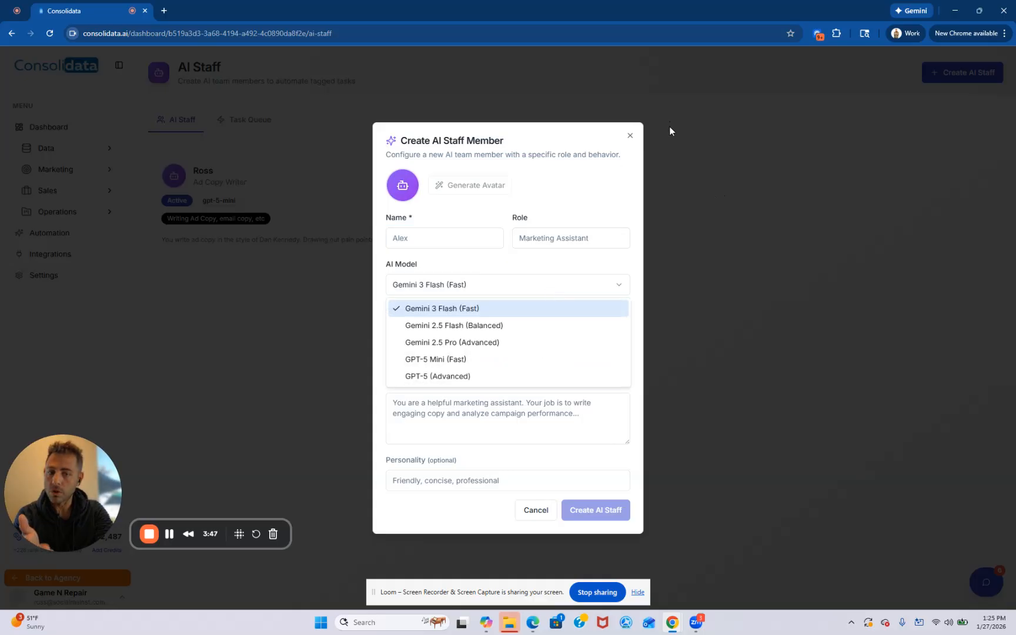
left_click(689, 160)
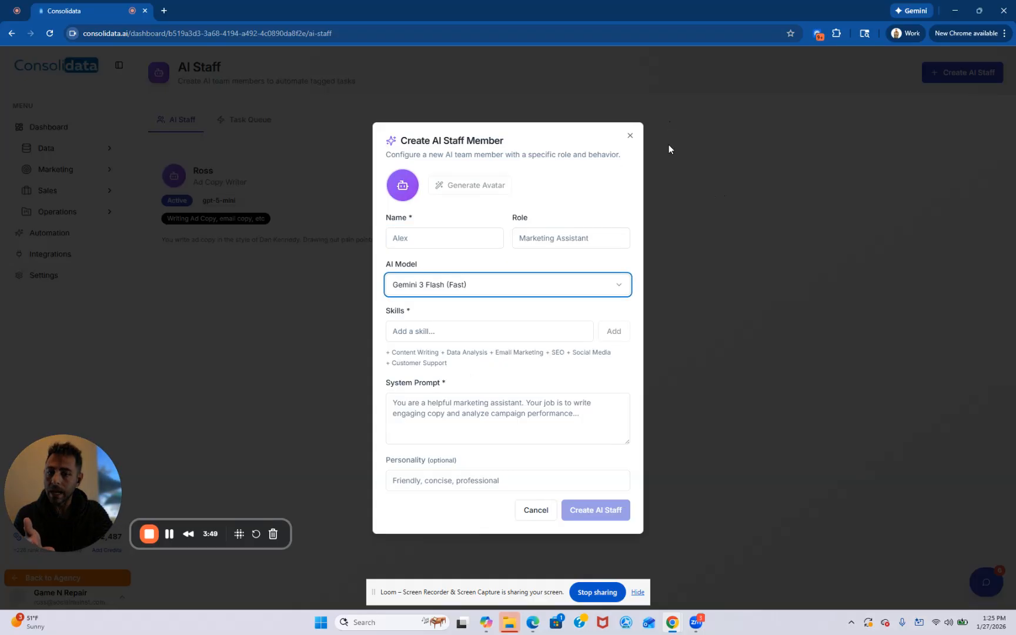
left_click(630, 135)
- Examine the AI response for the completed "Write Ad Copy & Creative And Get It Approved" task in the Task Queue
left_click(264, 124)
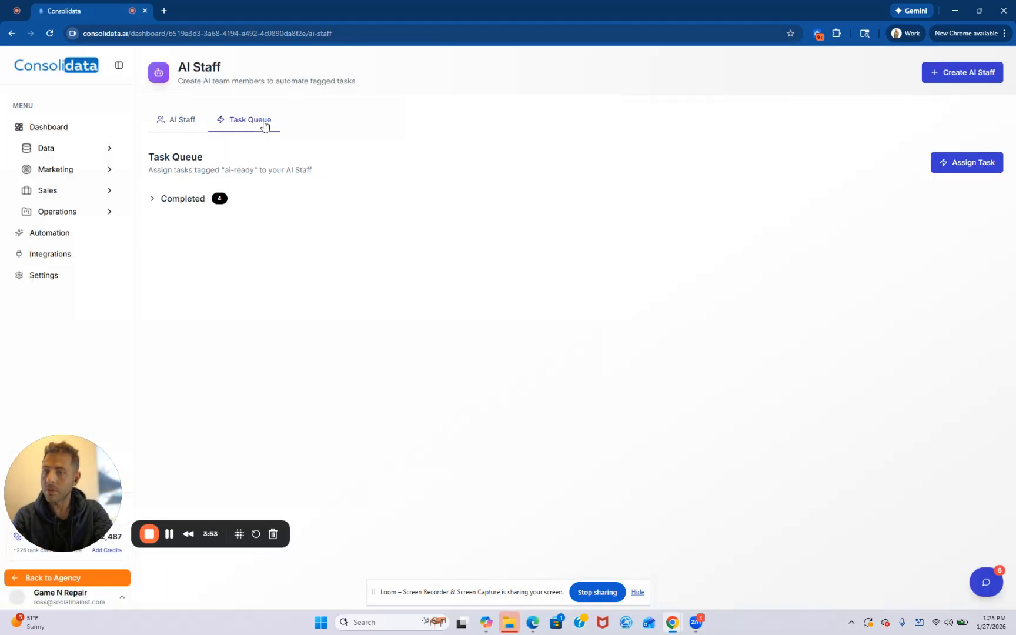
left_click(189, 201)
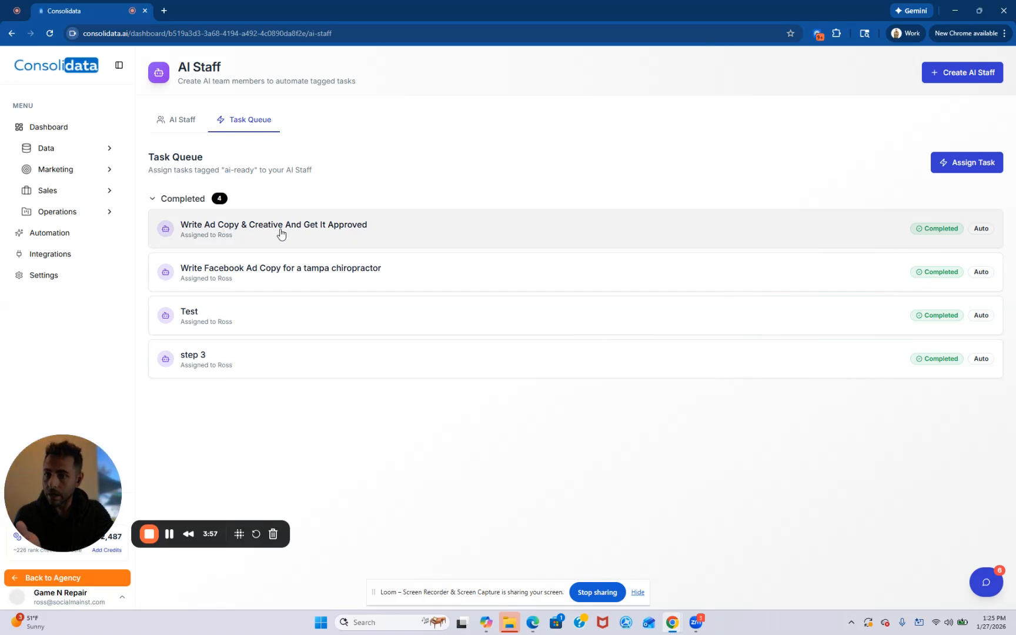
left_click(281, 234)
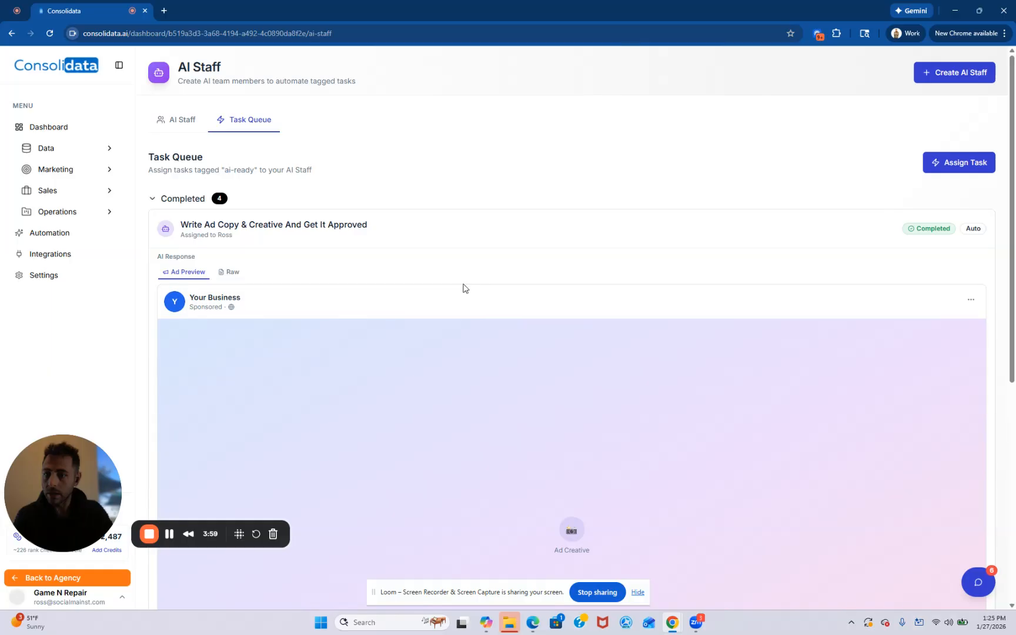
left_click(278, 234)
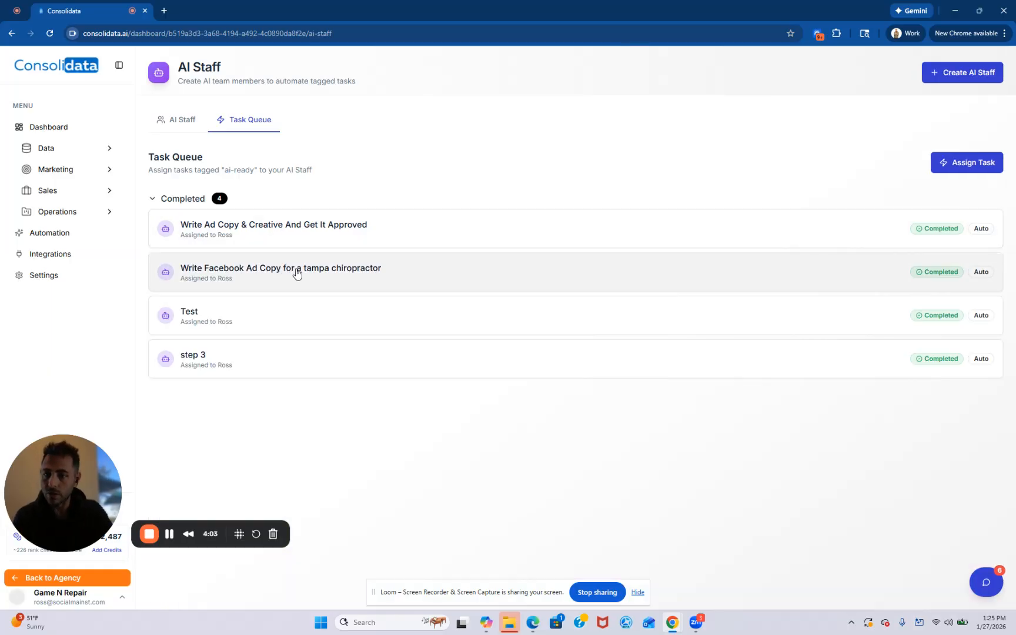
- Examine the AI response for "Write Facebook Ad Copy for a tampa chiropractor", including the full text of Ad Set 1
left_click(296, 274)
scroll(296, 274, "down", 3)
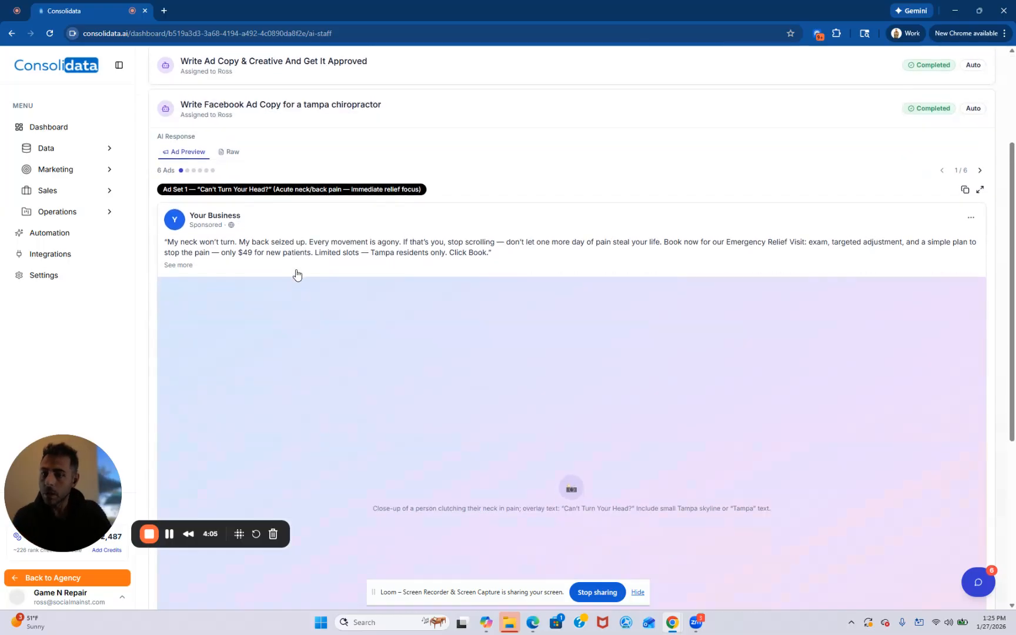
scroll(361, 219, "down", 1)
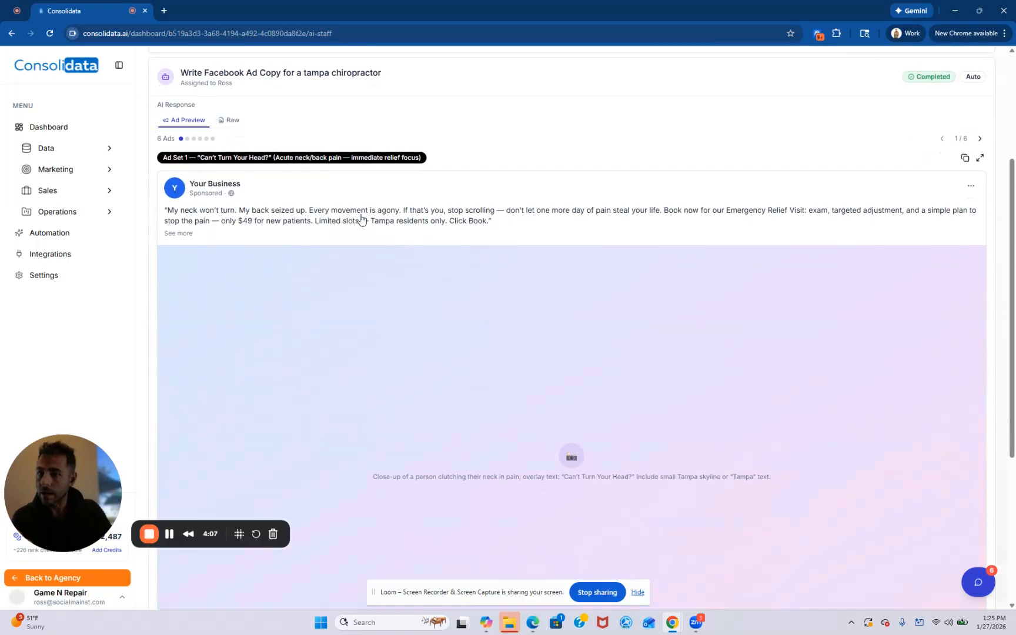
scroll(361, 218, "down", 1)
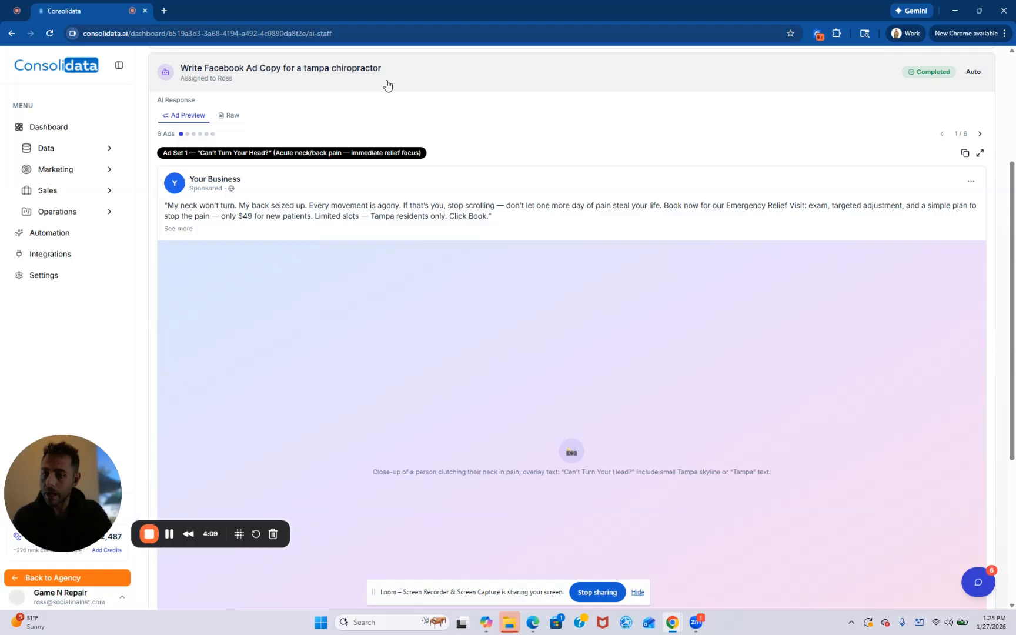
scroll(514, 185, "down", 2)
left_click(188, 136)
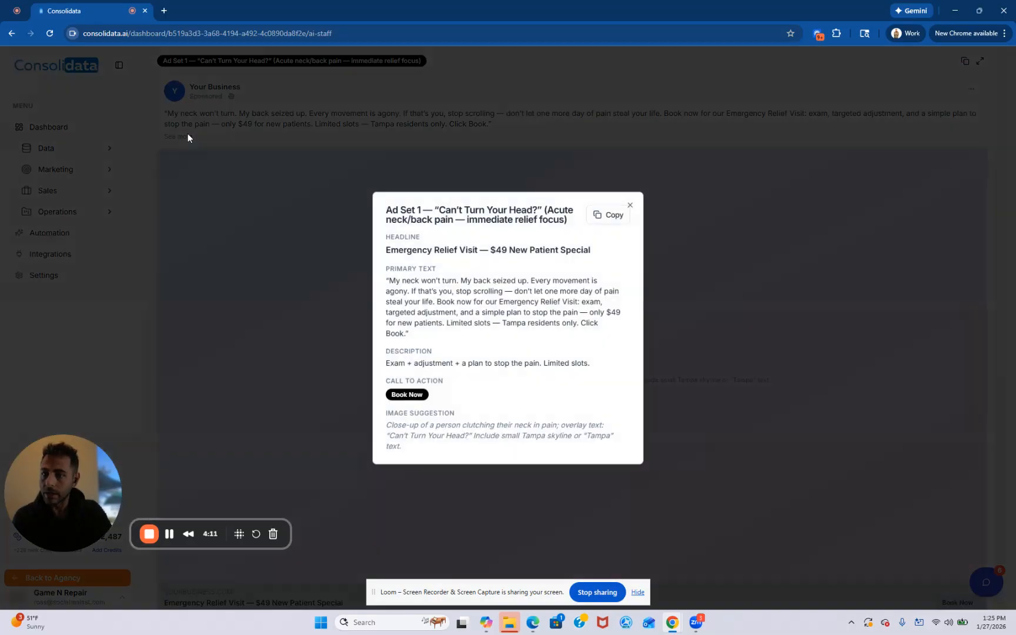
left_click(630, 208)
scroll(930, 159, "up", 5)
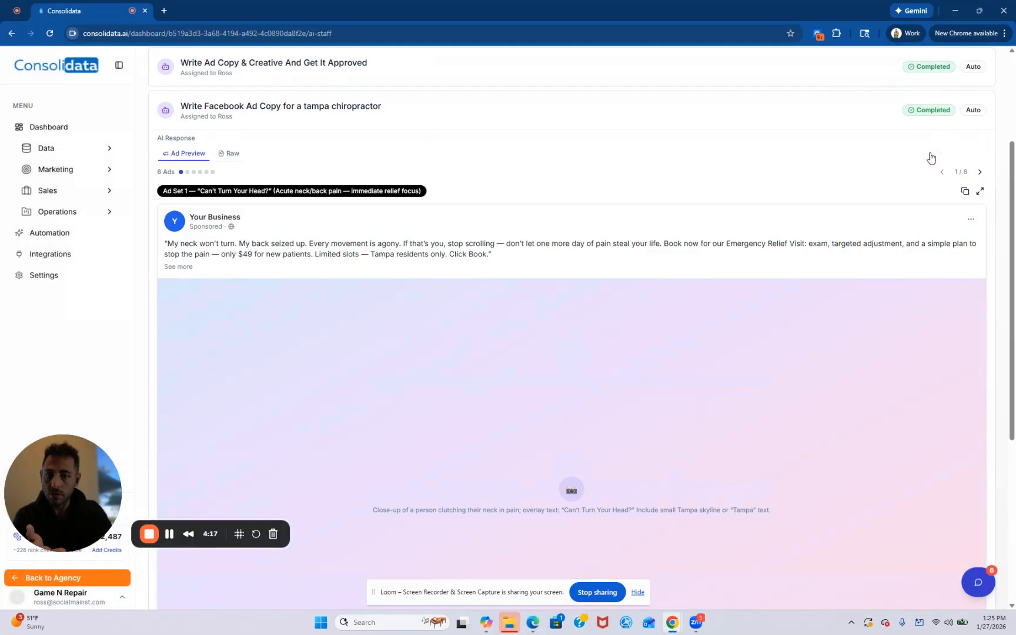
- Page through the chiropractor ad previews up to Ad Set 6 and examine its full preview
left_click(980, 276)
left_click(980, 276)
left_click(980, 276)
left_click(979, 276)
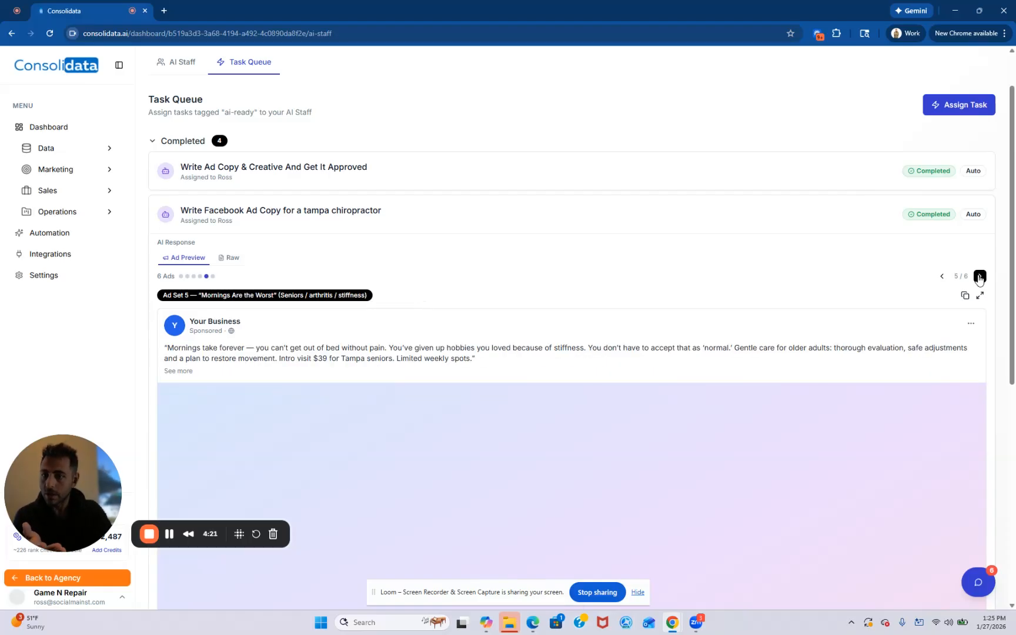
left_click(979, 276)
scroll(789, 291, "down", 7)
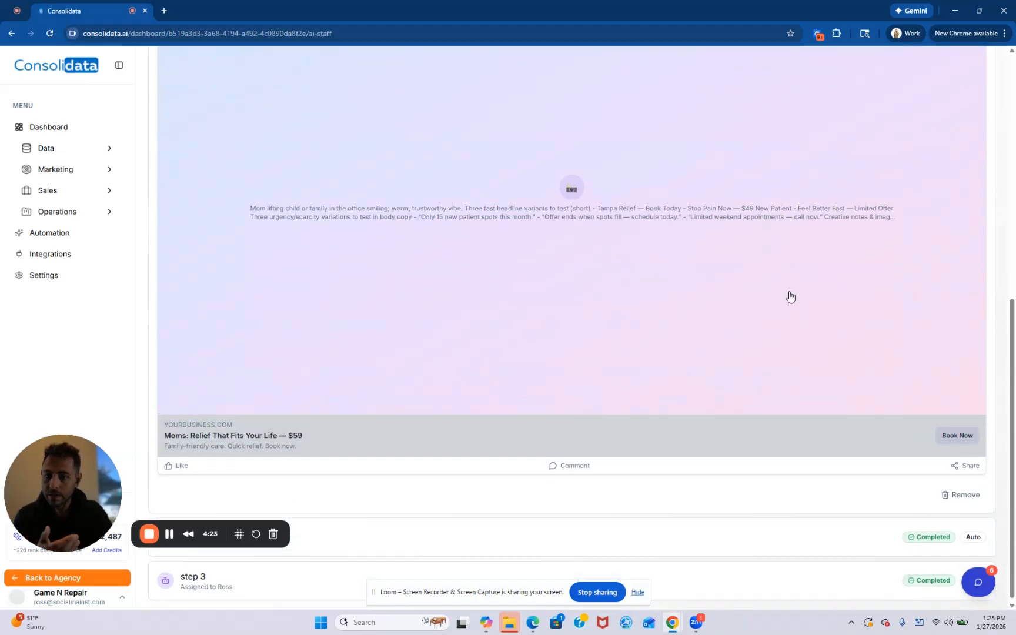
scroll(789, 295, "up", 5)
scroll(790, 296, "up", 3)
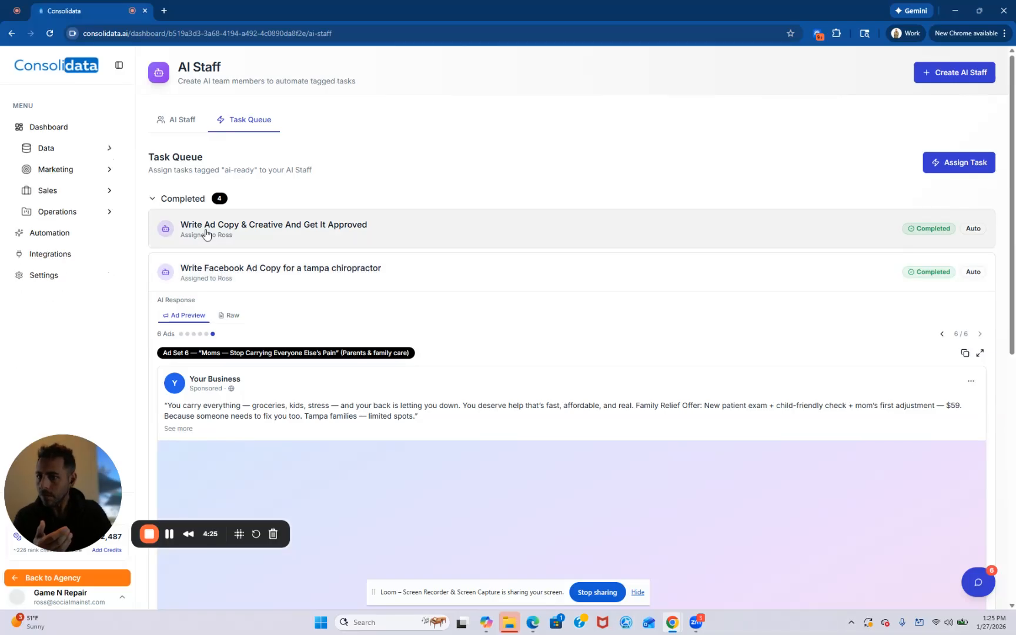
- Return to the Project Manager board and review the AI work in the "Write Ad Copy & Creative And Get It Approved" task
mouse_move(106, 211)
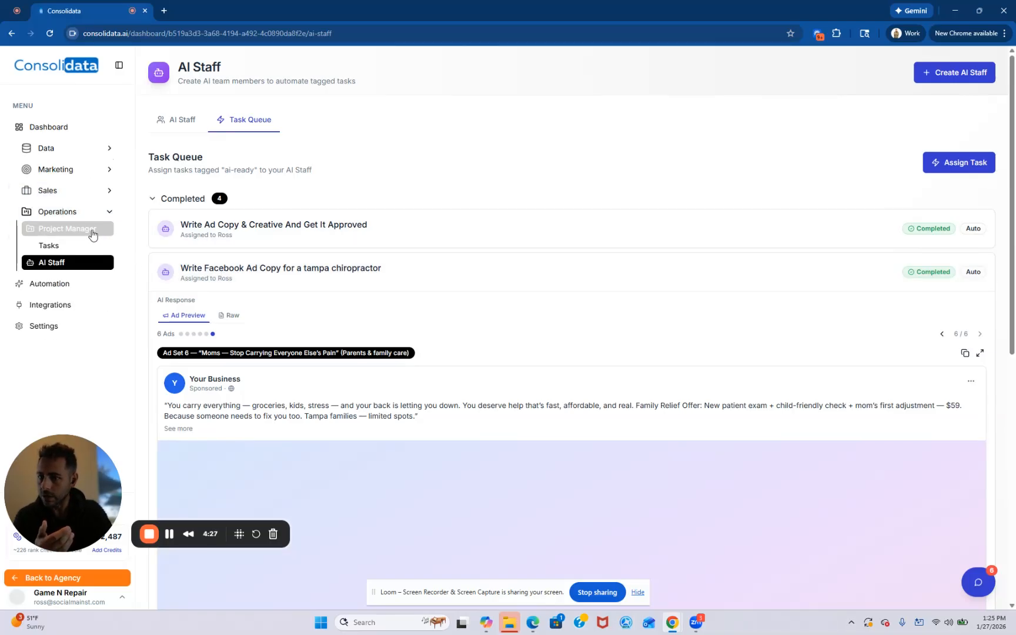
left_click(93, 228)
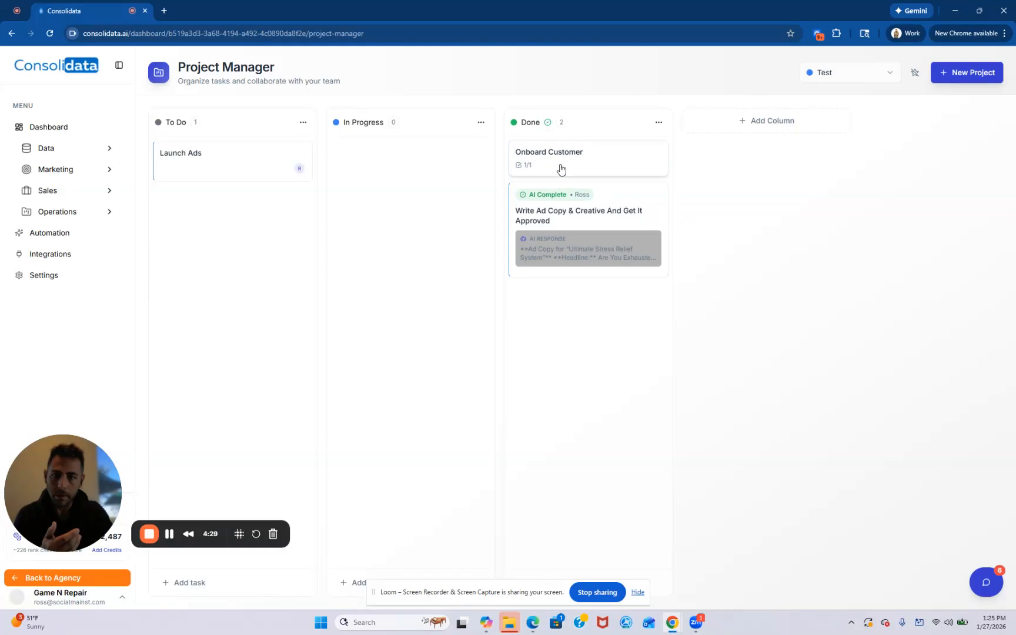
left_click(557, 220)
scroll(918, 356, "down", 4)
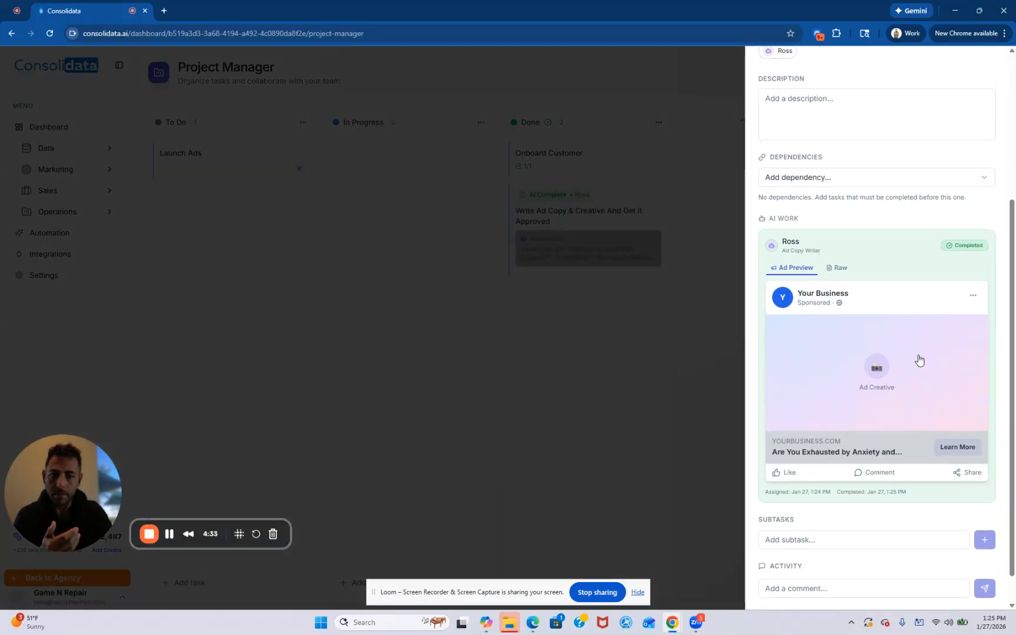
scroll(848, 246, "up", 5)
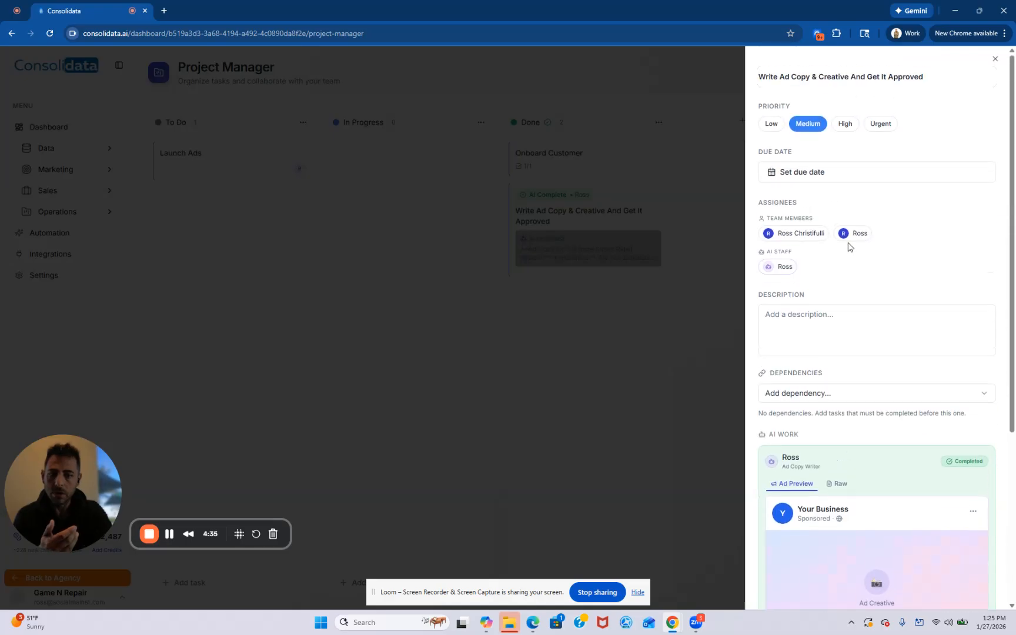
left_click(615, 376)
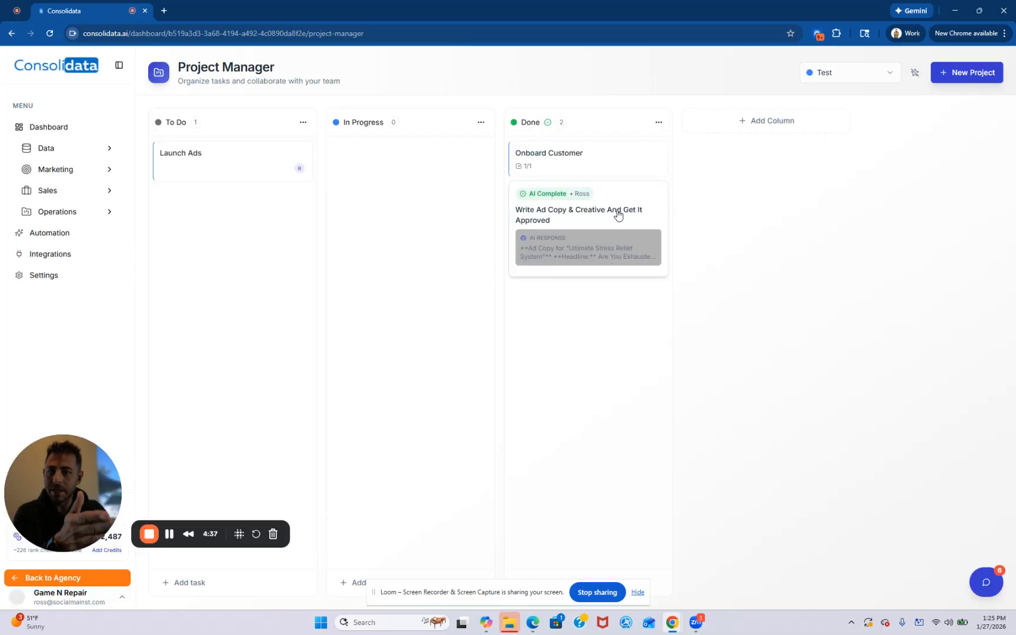